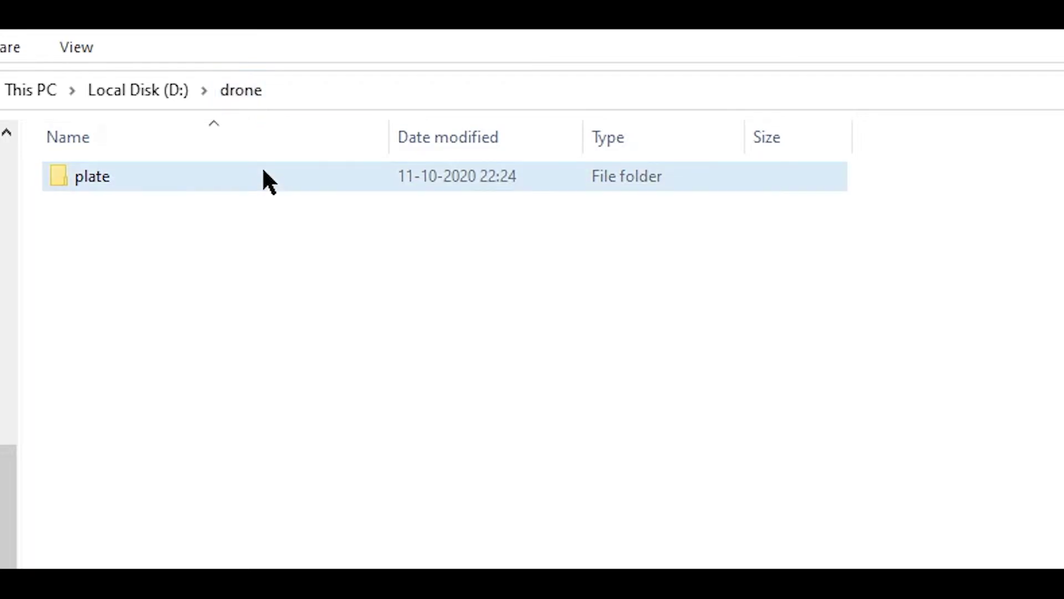
Open the plate folder to check its frames, then return to the drone folder
left_click(269, 182)
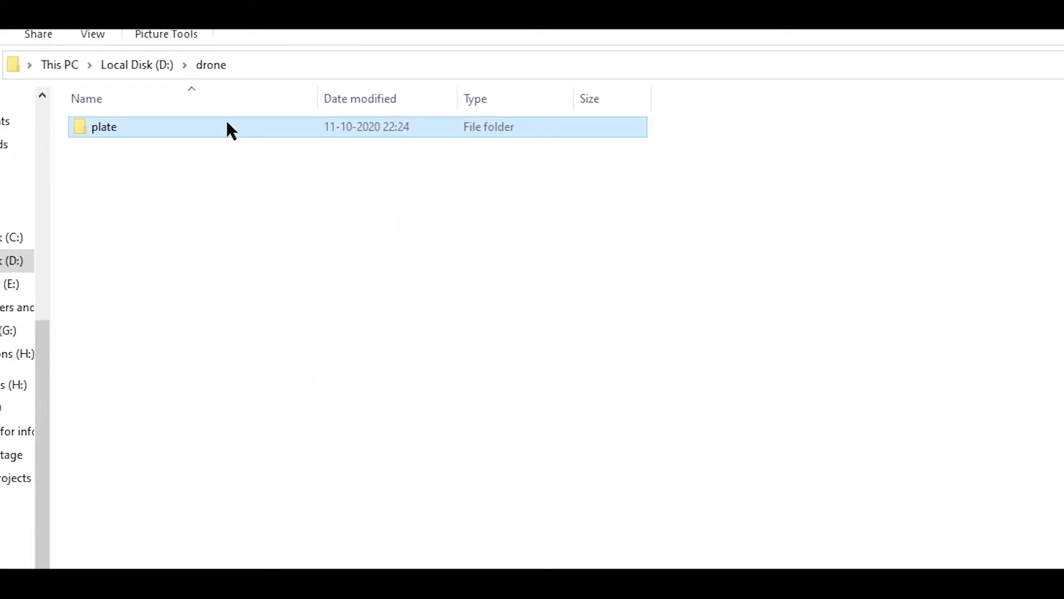
double_click(230, 131)
scroll(528, 300, "down", 7)
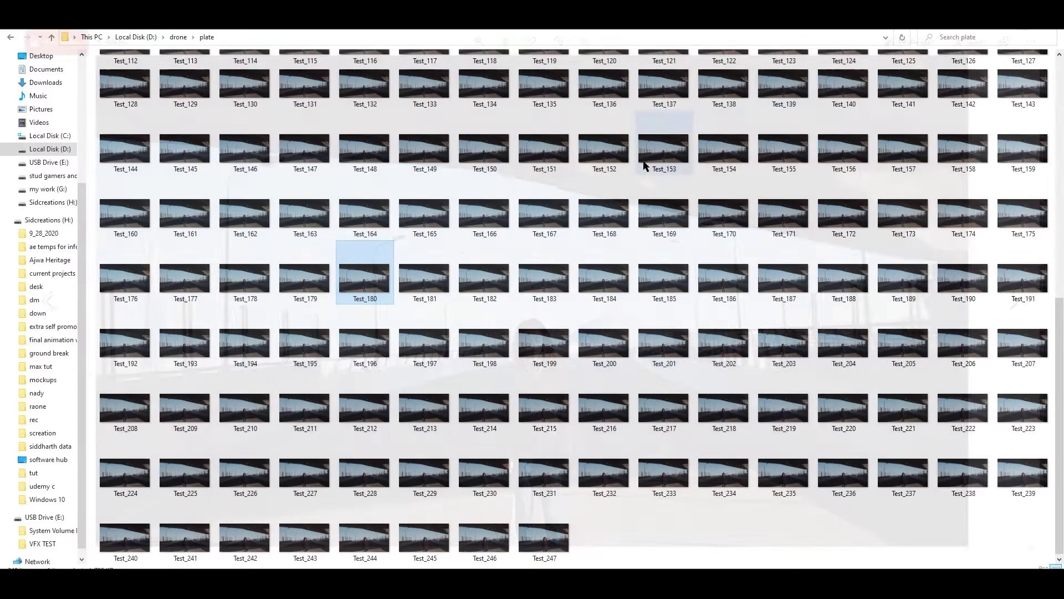
key("alt+Left")
Create a new folder in drone named matchmove
right_click(334, 148)
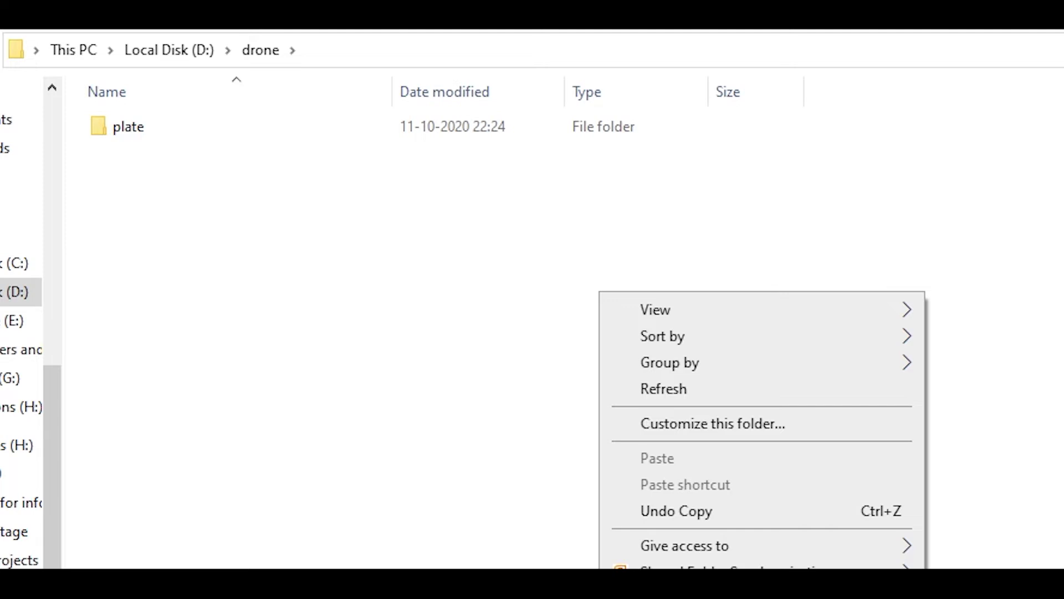
key("ctrl+shift+n")
type("mA")
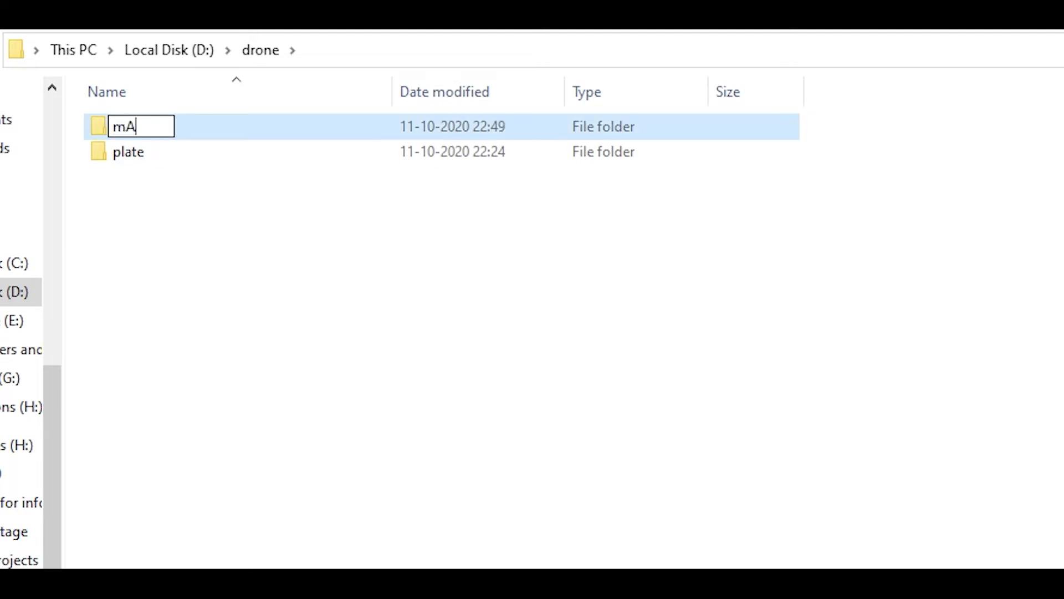
type("TCHMOVE")
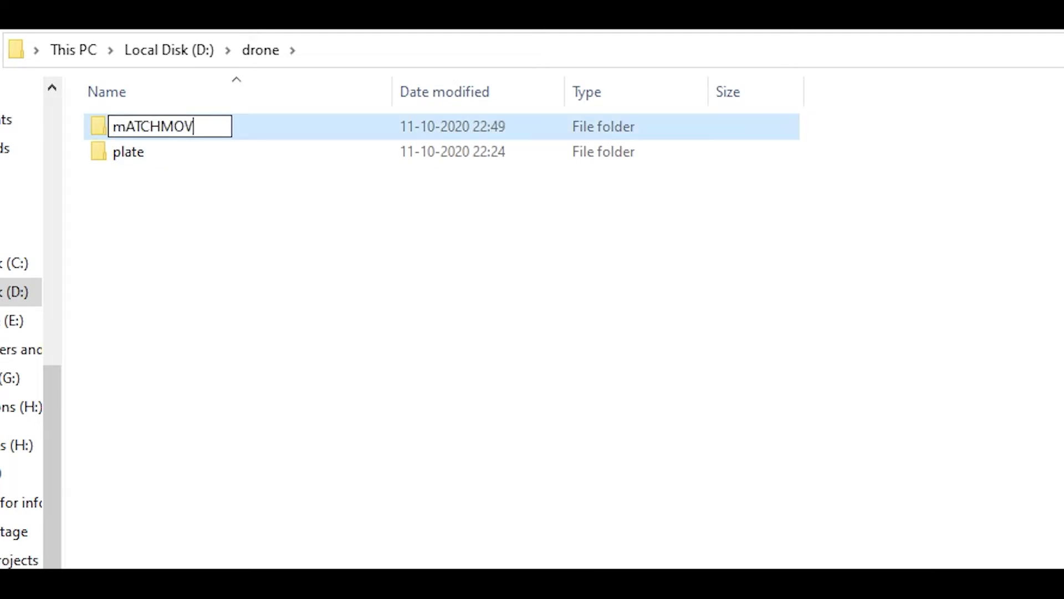
key("BackSpace")
key("BackSpace")
key("BackSpace")
key("BackSpace")
key("BackSpace")
key("BackSpace")
key("BackSpace")
key("BackSpace")
key("BackSpace")
type("matchmove")
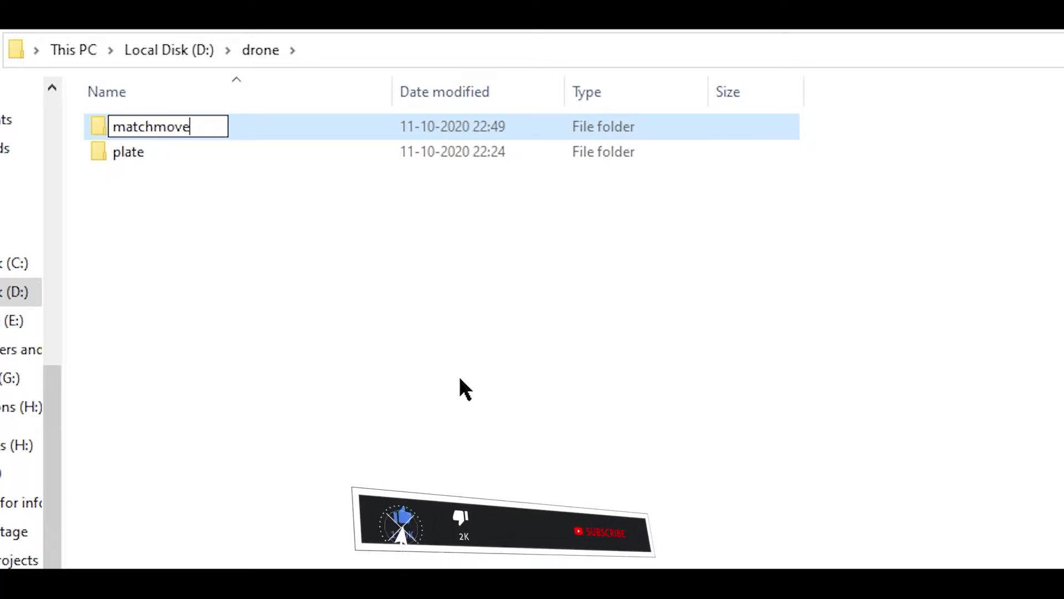
key("Return")
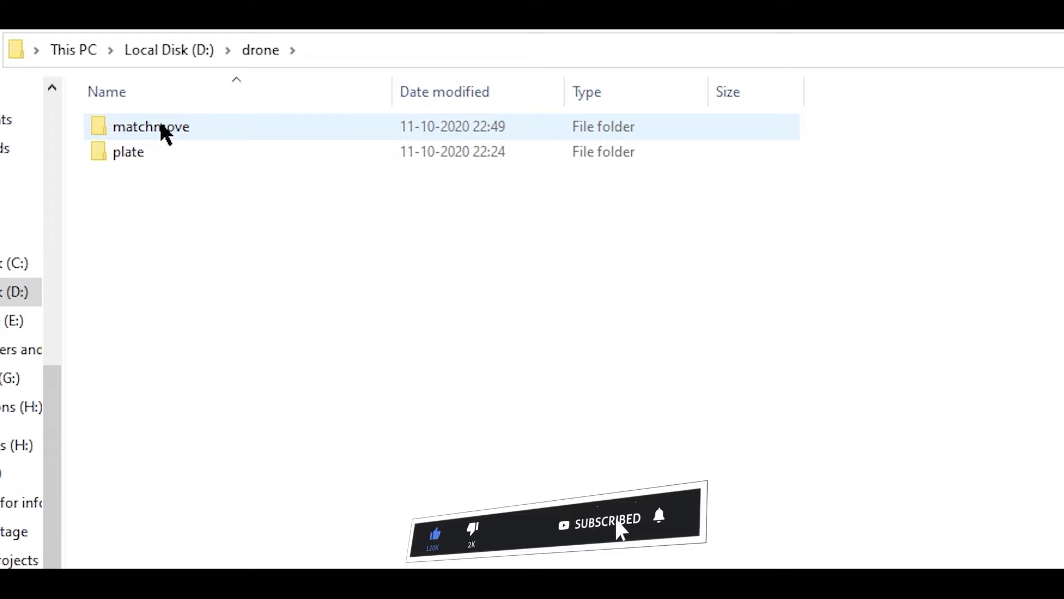
Add a new empty text document named log to the drone folder
mouse_move(160, 127)
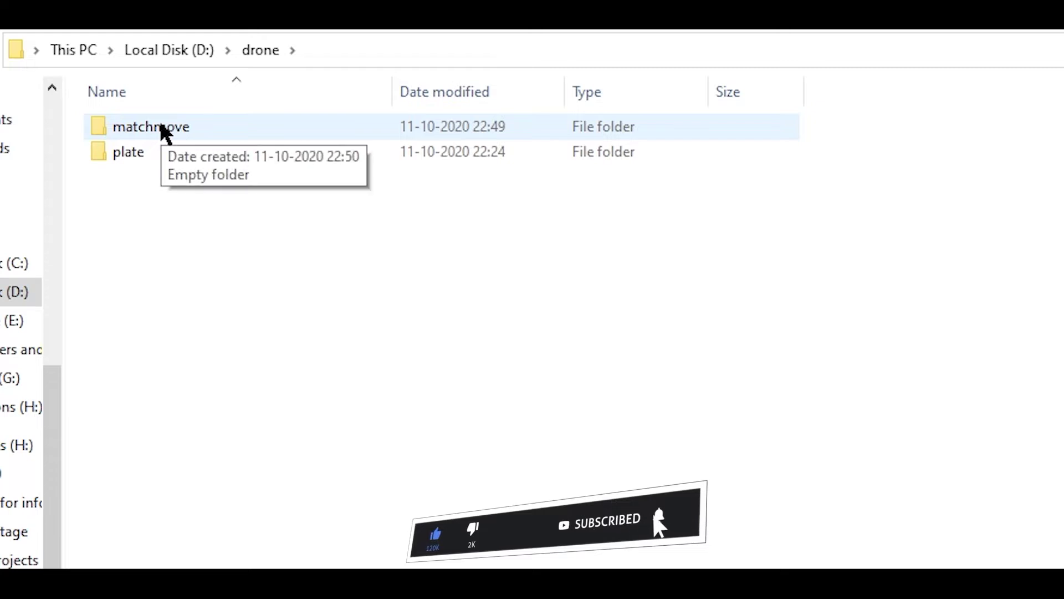
right_click(281, 299)
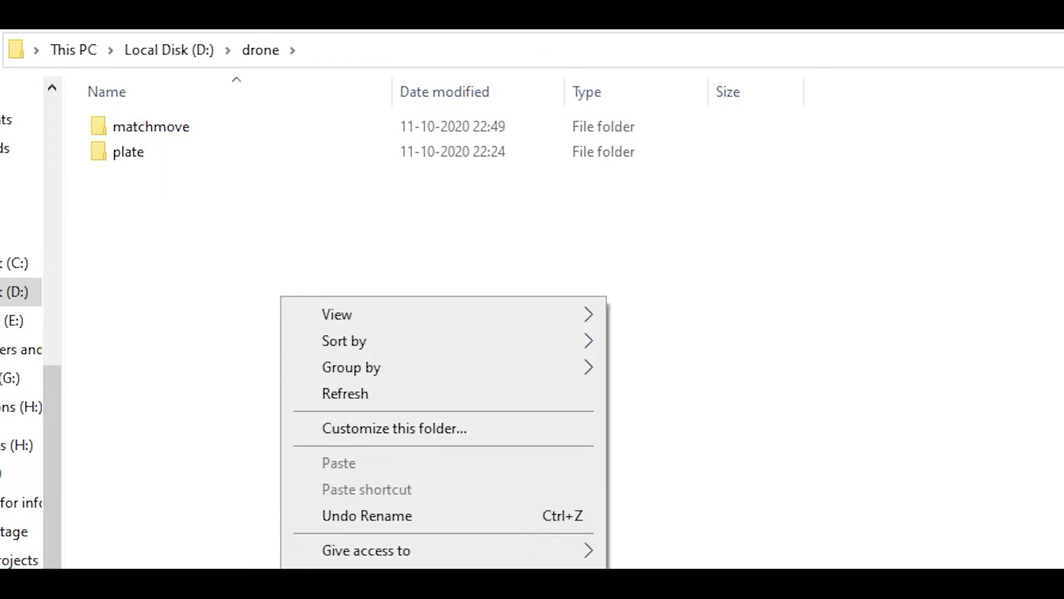
left_click(636, 404)
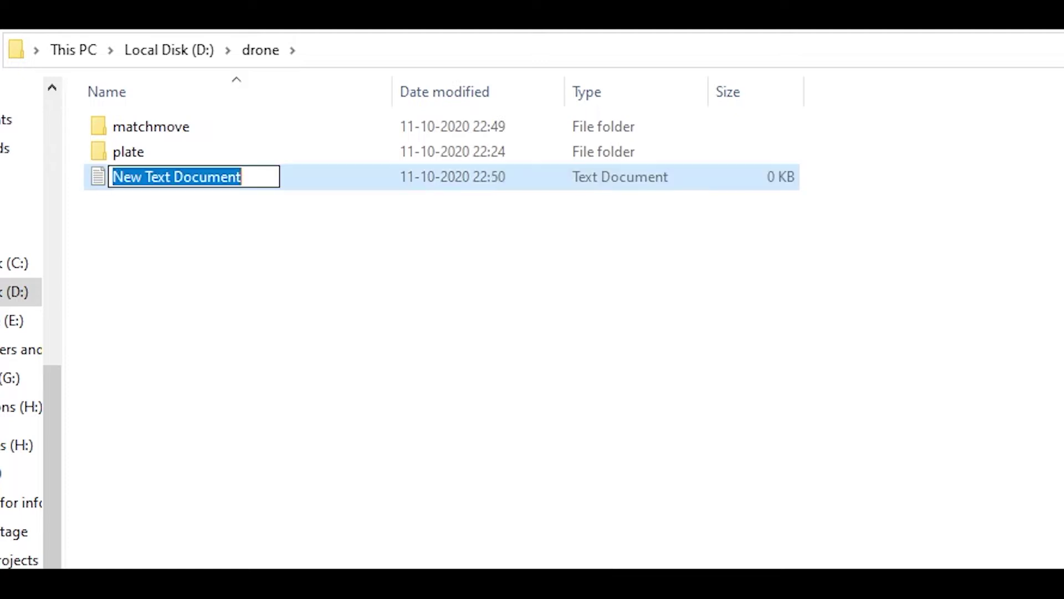
type("log")
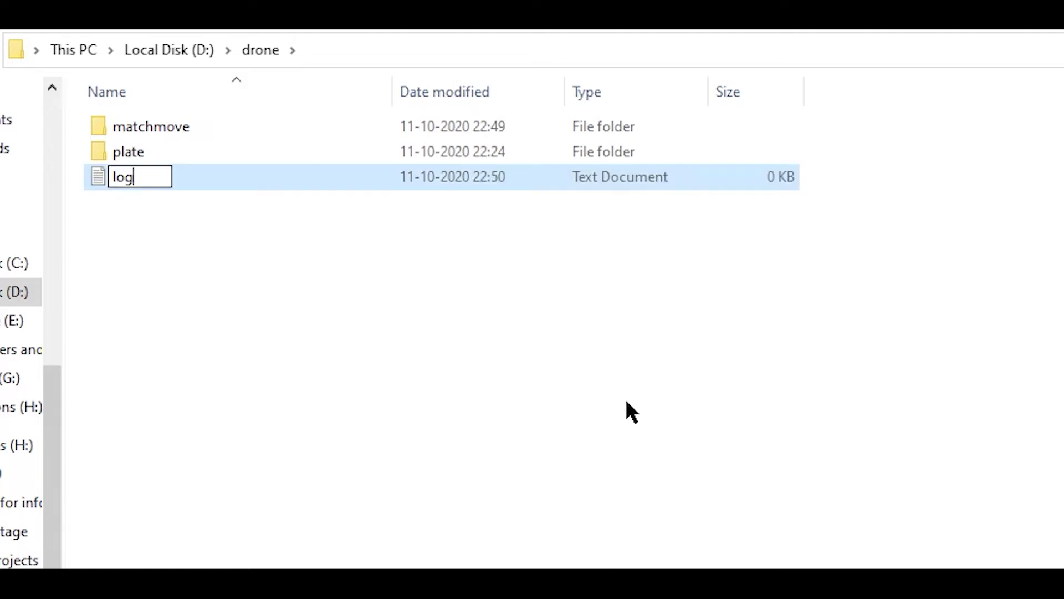
key("Return")
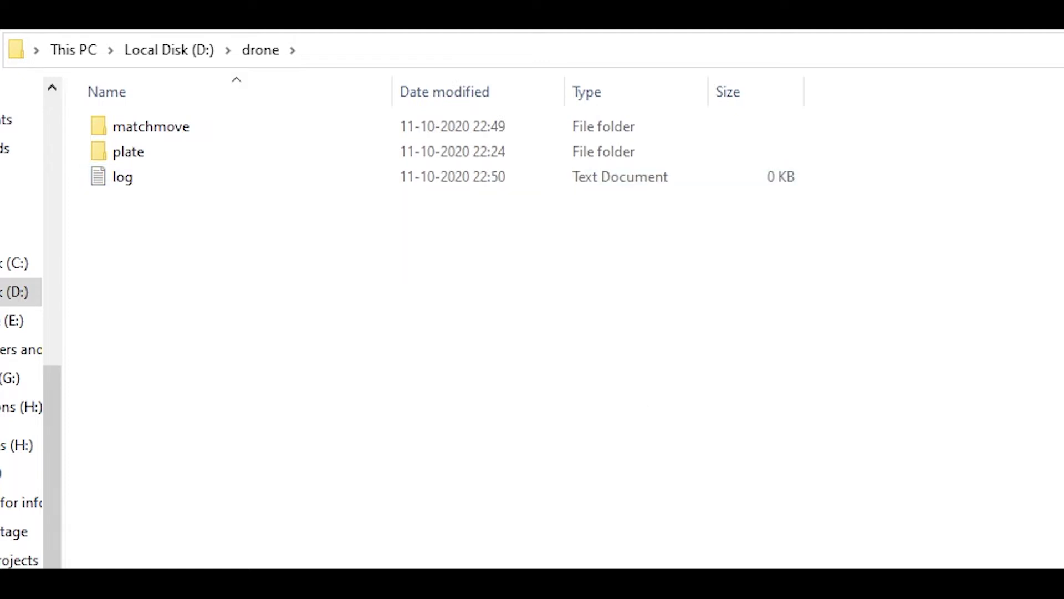
Write the comp details Fps=30 and Size=1920*1080 into log, save, and close Notepad
double_click(131, 171)
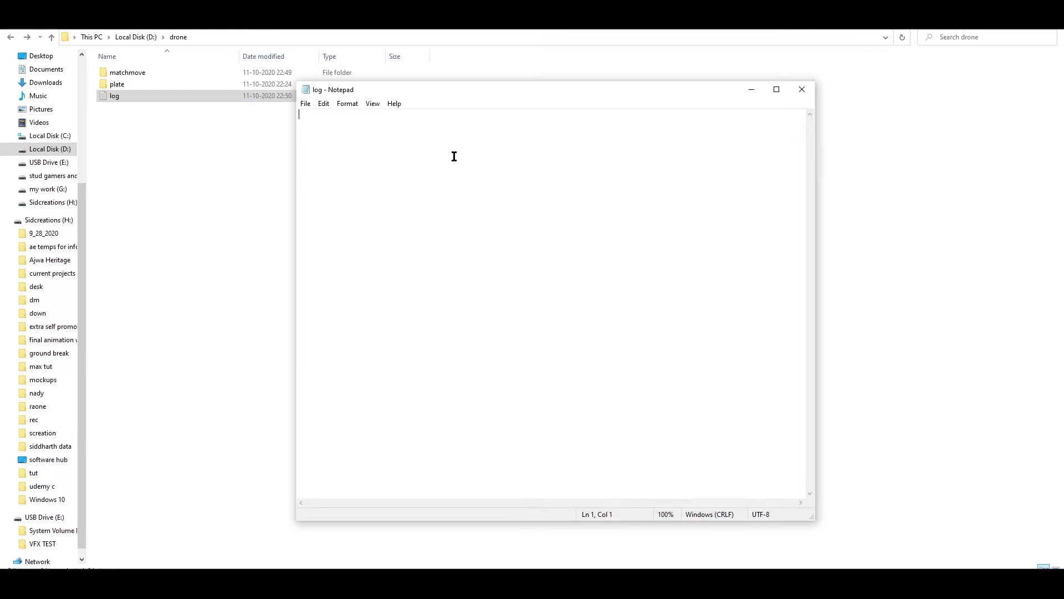
type("Comp")
type(" details")
type("Fps")
type("=30")
type("So")
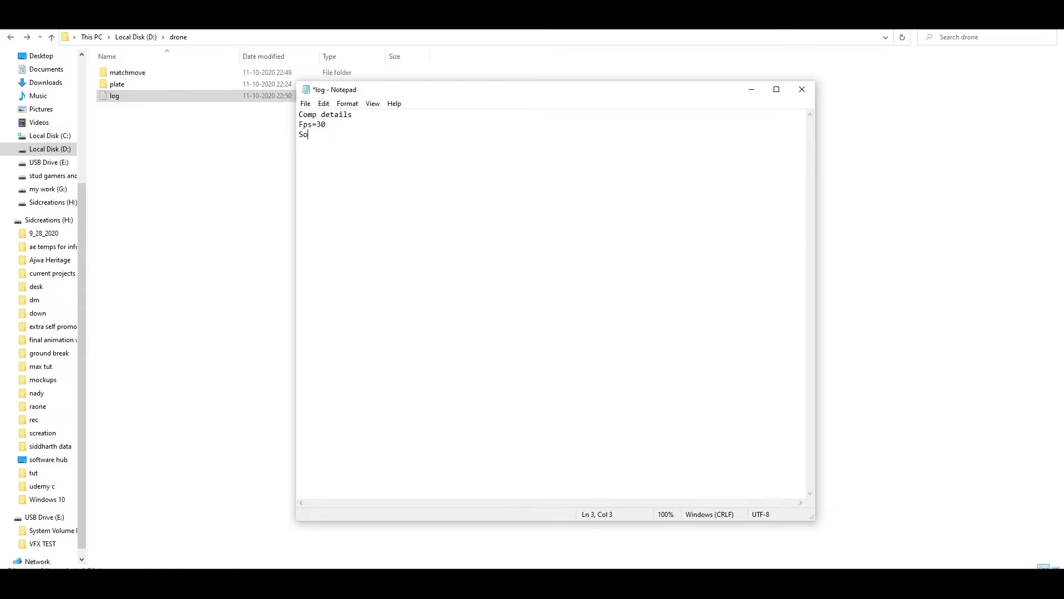
type("ize +1920*1080")
key("ctrl+s")
key("Return")
key("Return")
key("Return")
left_click(751, 89)
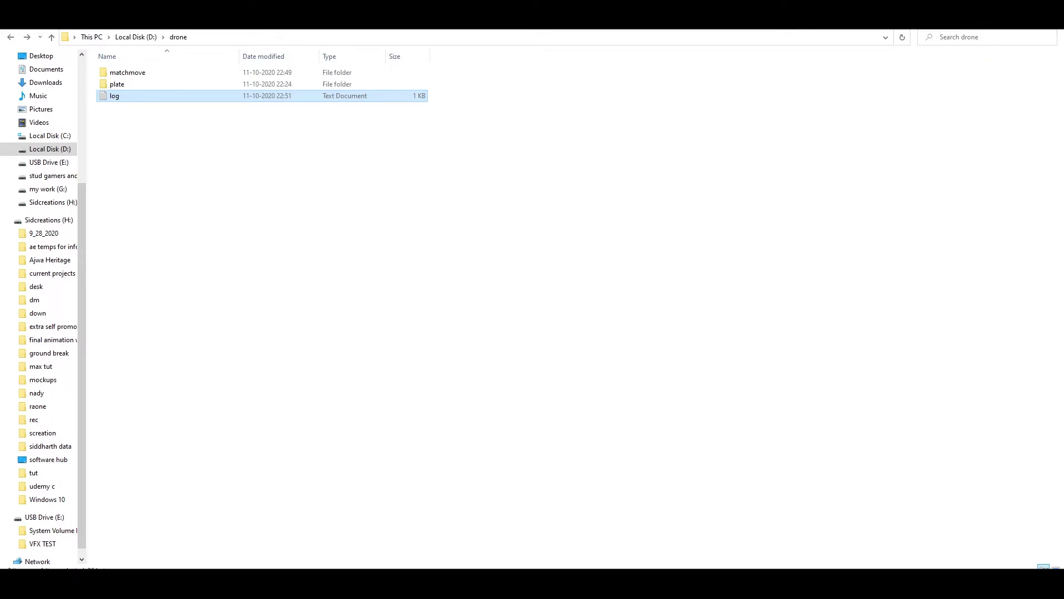
Show the desktop and launch PFTrack from its icon
key("super+d")
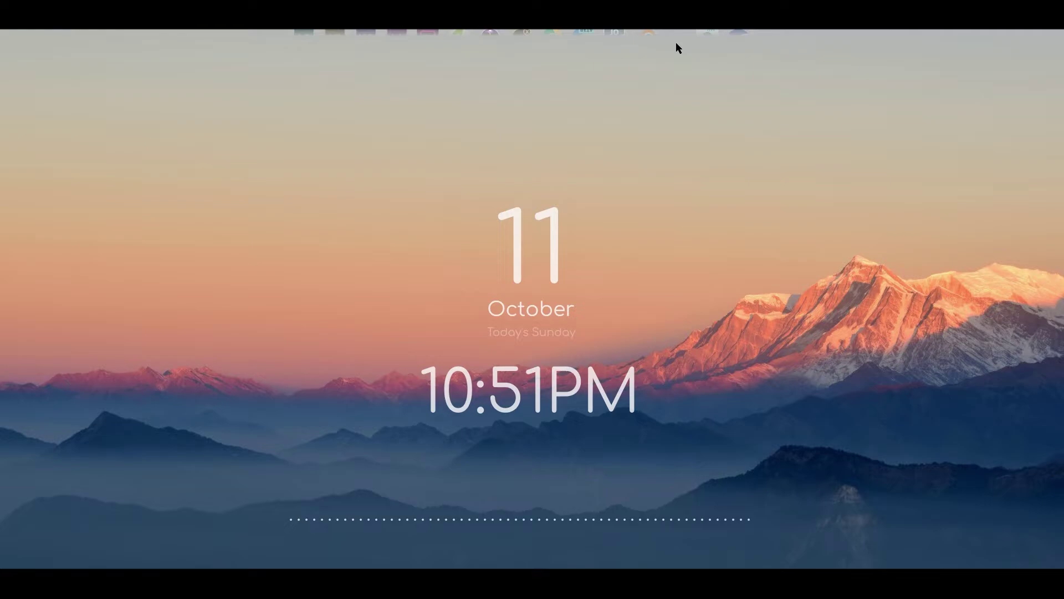
left_click(681, 40)
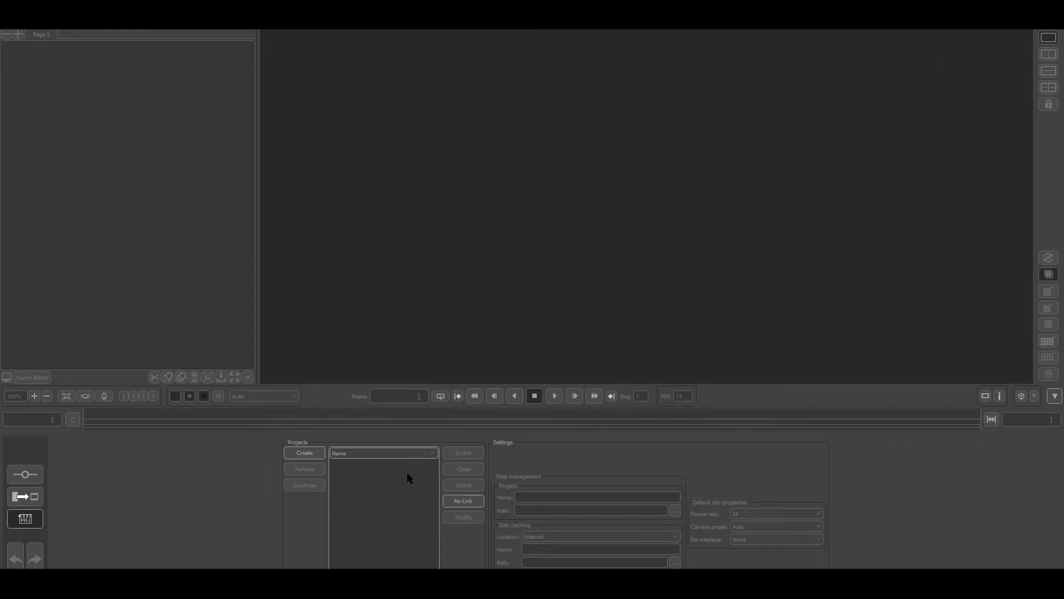
Create project Drone_track in a new track folder at D:/drone/matchmove/track
left_click(299, 454)
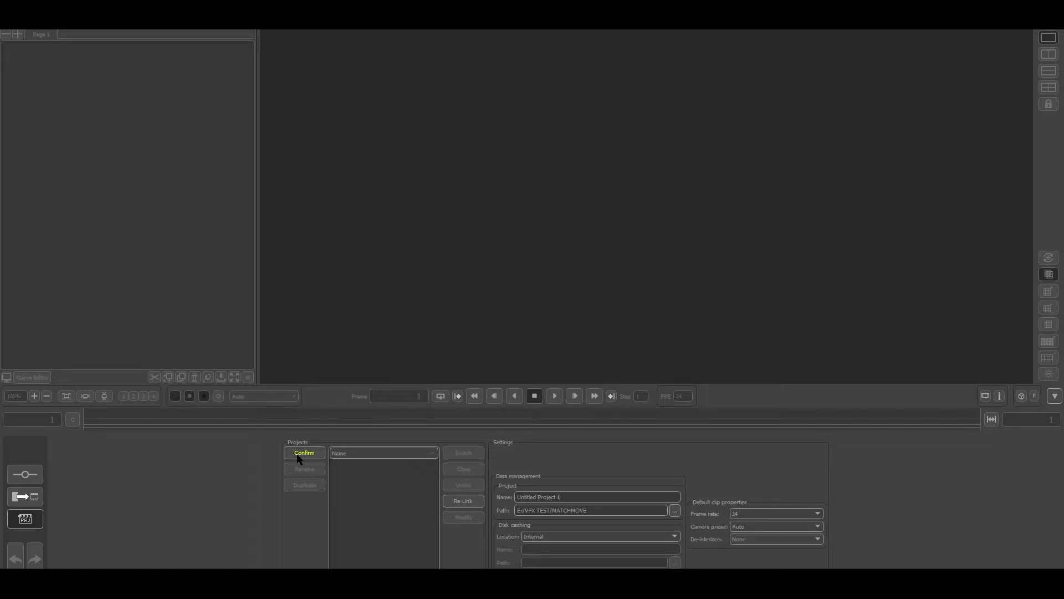
left_click(675, 511)
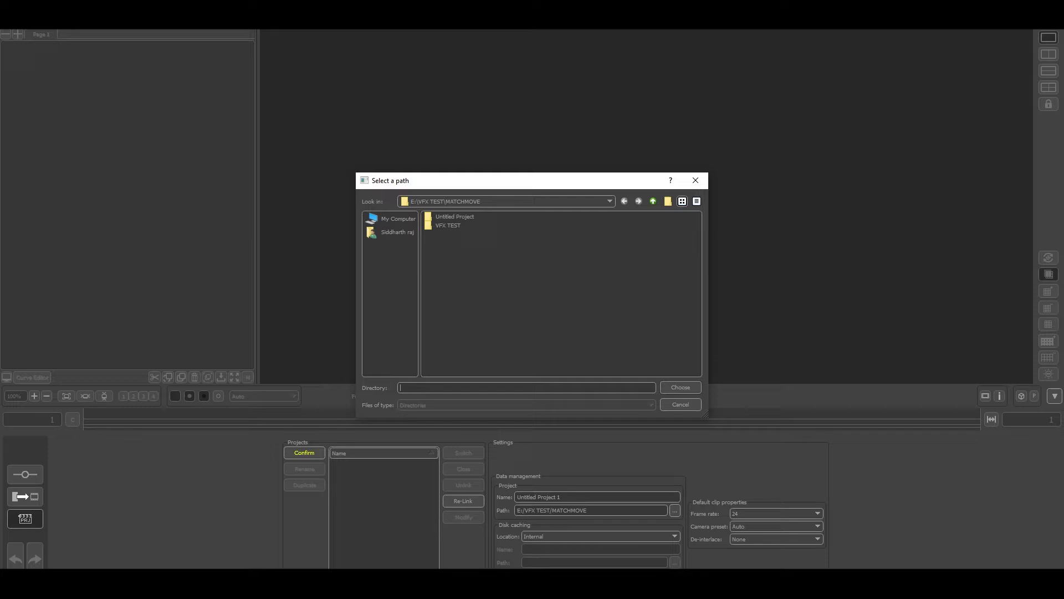
left_click(398, 222)
double_click(444, 235)
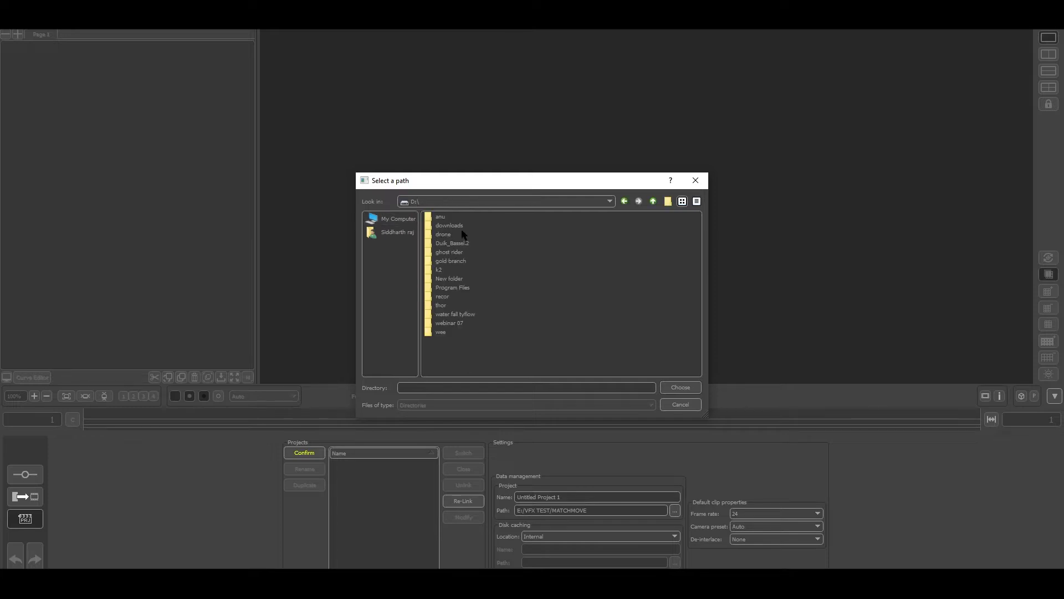
double_click(456, 230)
double_click(448, 217)
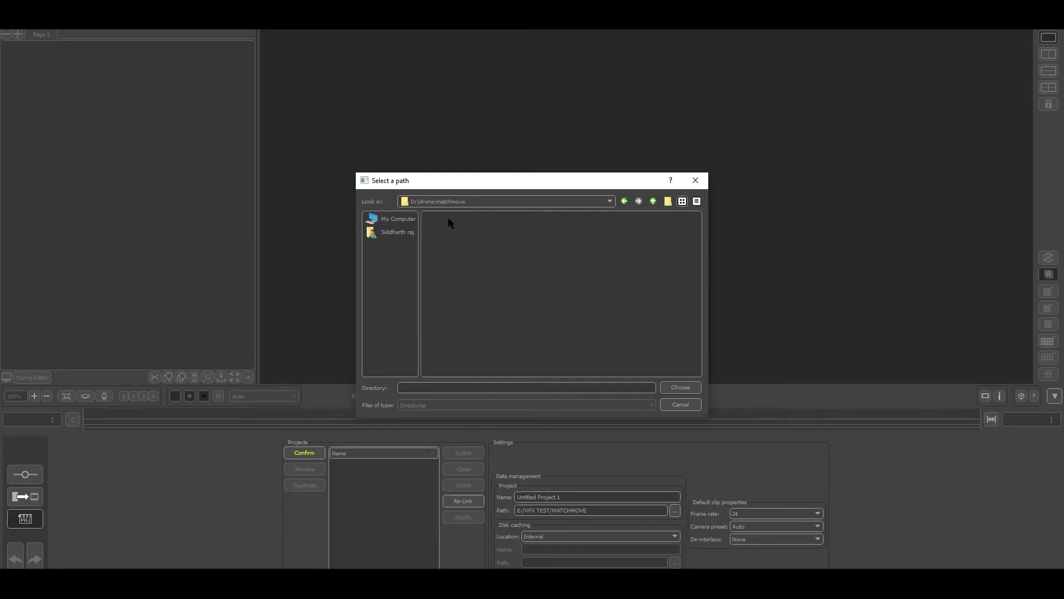
left_click(667, 201)
type("track")
left_click(464, 219)
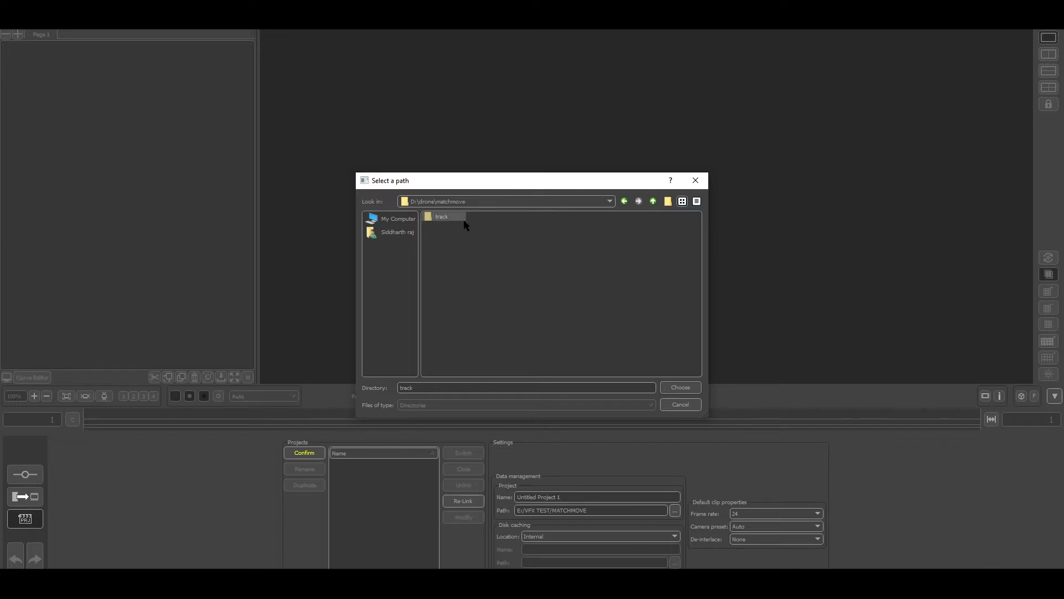
left_click(678, 389)
key("ctrl+a")
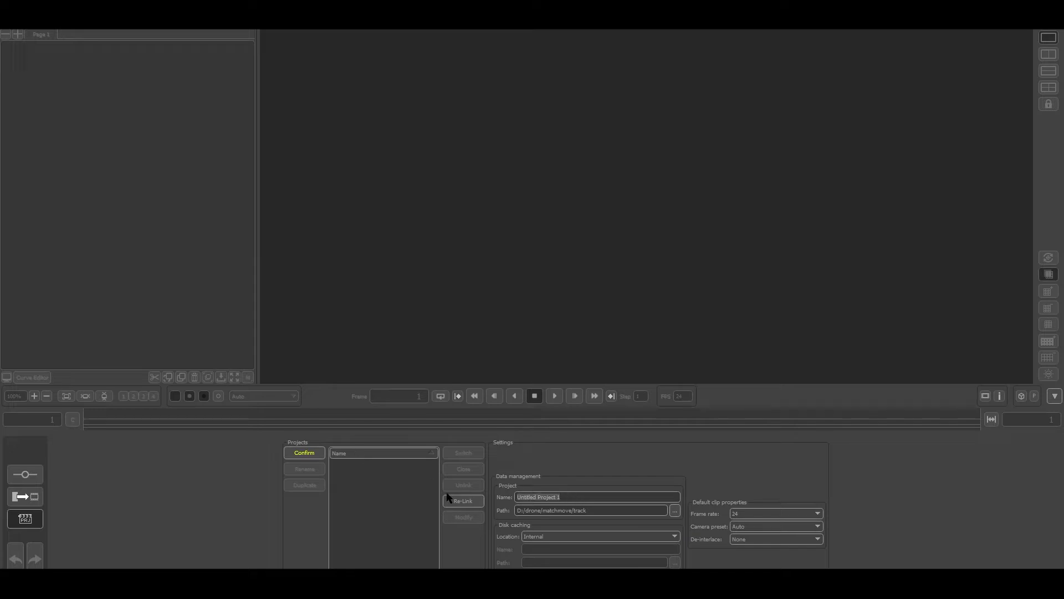
type("Drone_track")
Confirm the Drone_track project and load the Test sequence from D:/drone/plate as a clip
left_click(313, 454)
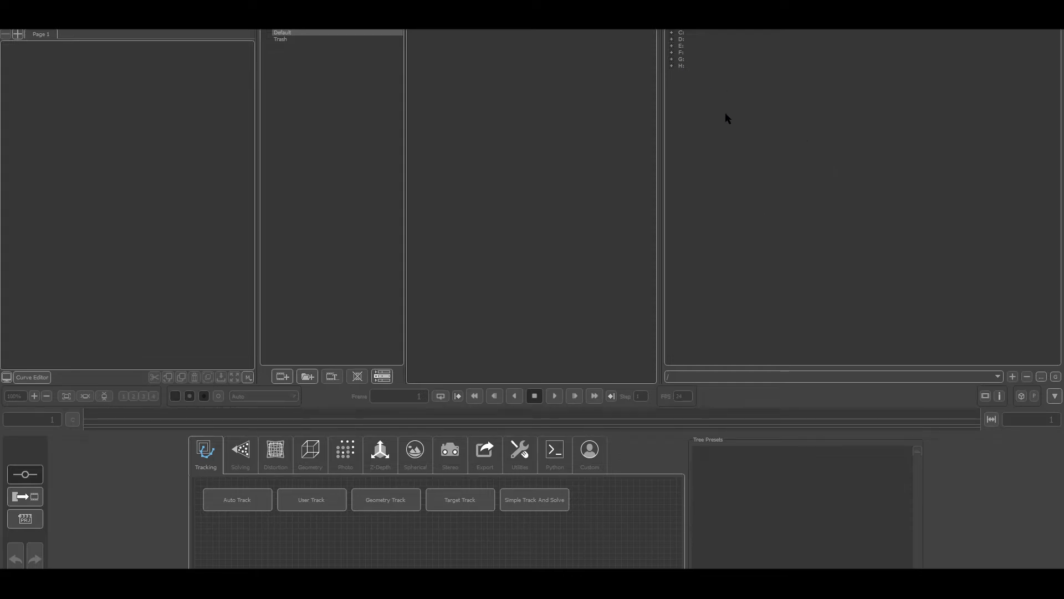
left_click(677, 41)
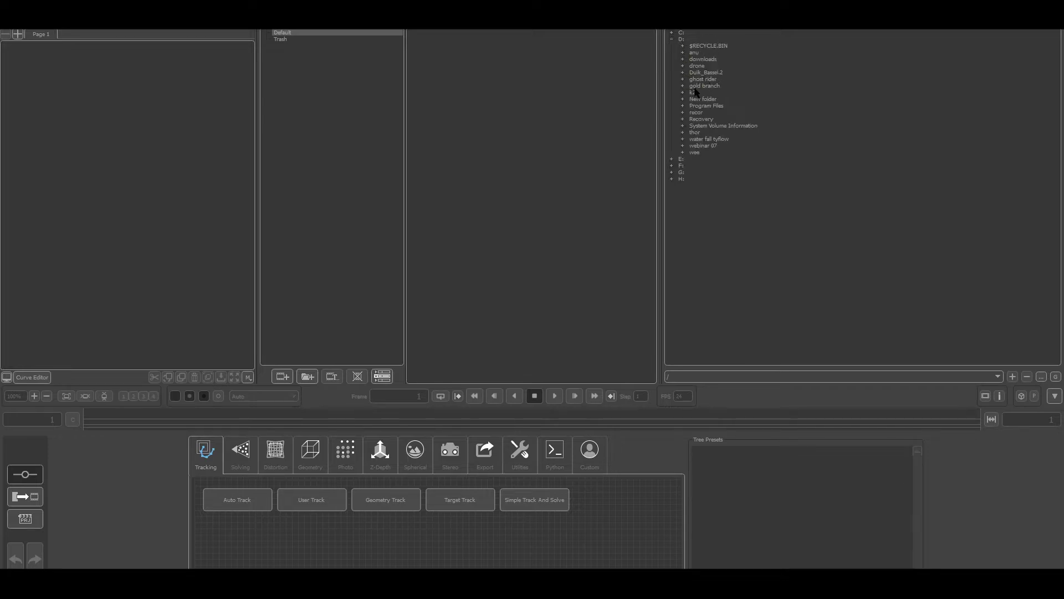
left_click(682, 66)
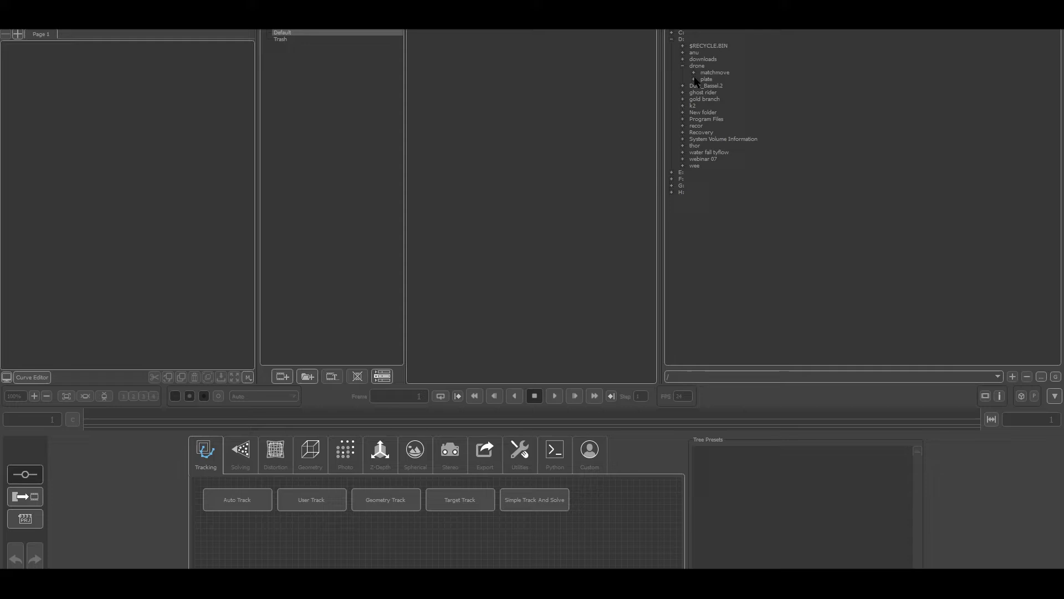
left_click(694, 79)
left_click_drag(762, 119, 129, 92)
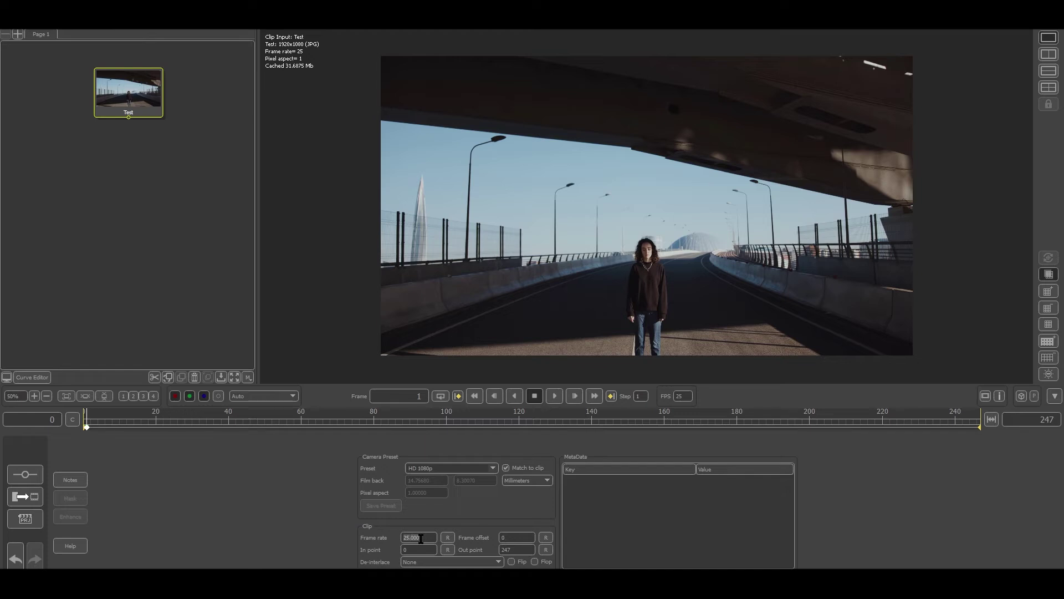
Set the Test clip frame rate to 30 fps and move its node lower
type("30")
key("Return")
mouse_move(154, 96)
left_mouse_down()
mouse_move(164, 100)
mouse_move(148, 115)
left_mouse_up()
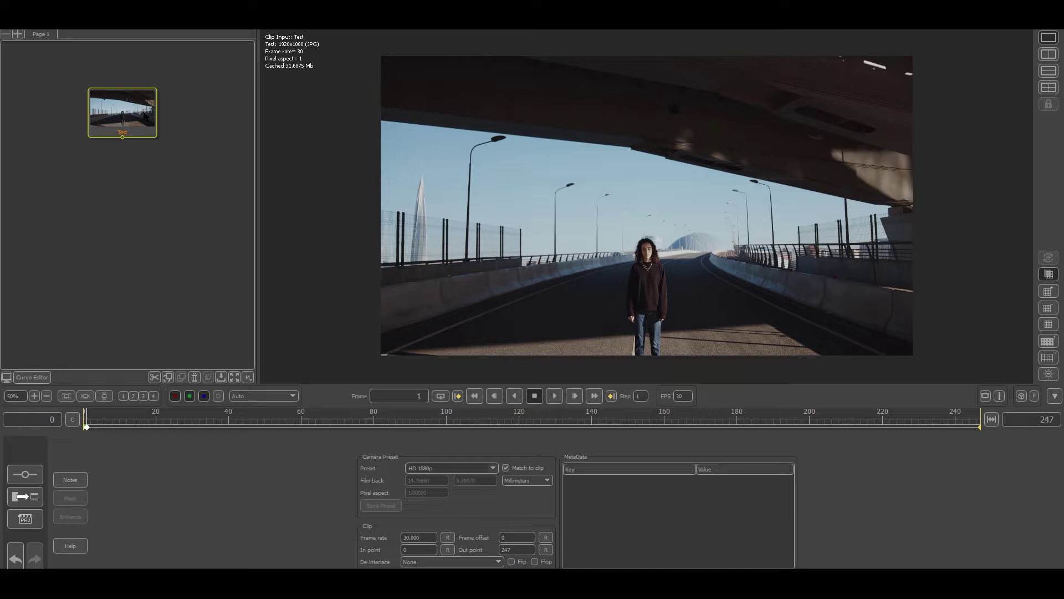
Play and scrub the footage up to frame 161, repositioning the Test node in the graph
left_click(555, 396)
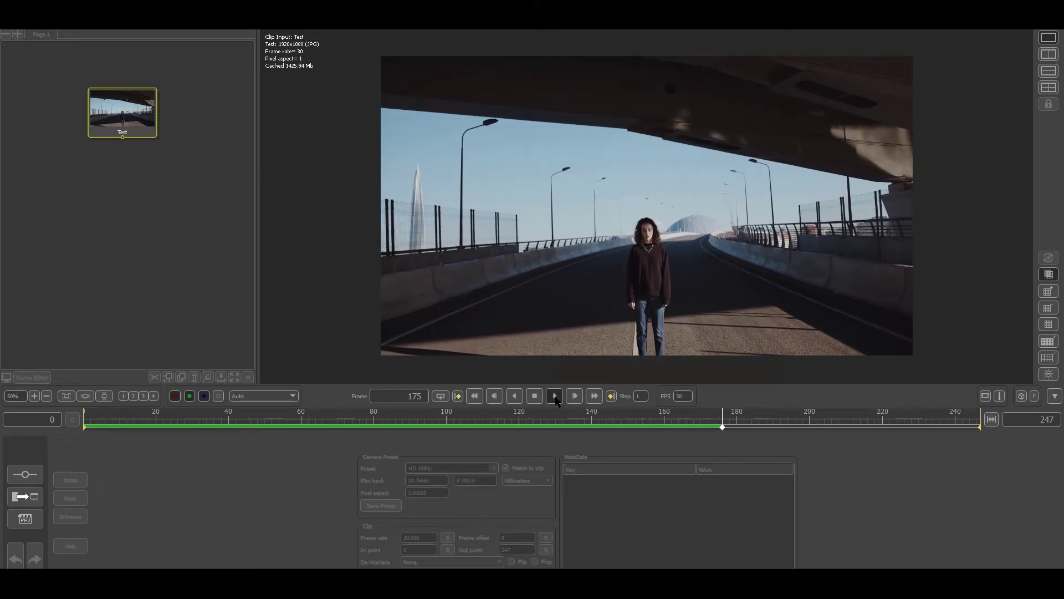
left_click(538, 395)
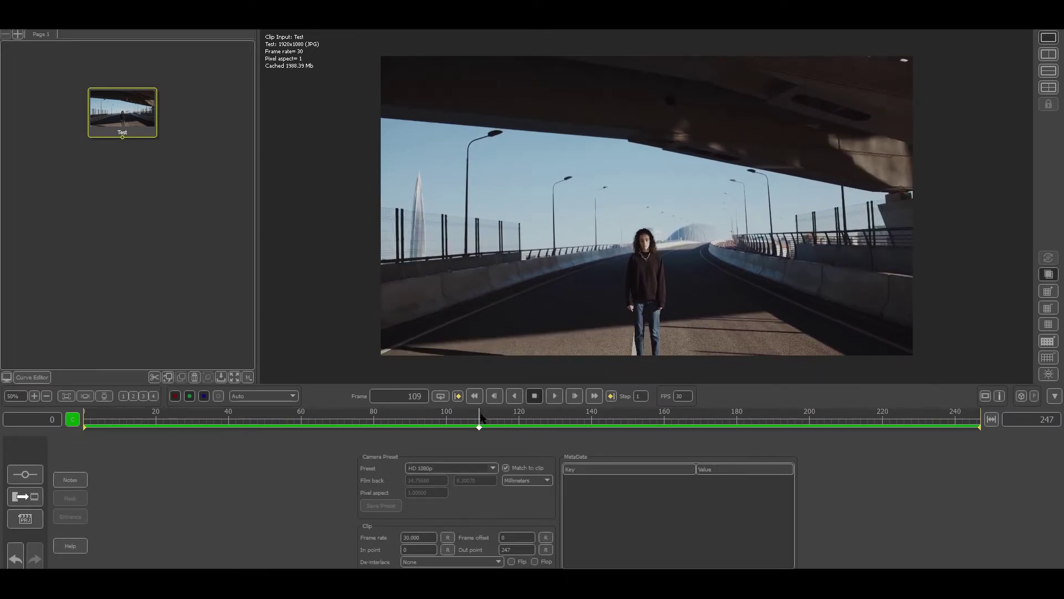
left_click_drag(480, 416, 85, 417)
left_click_drag(122, 111, 110, 143)
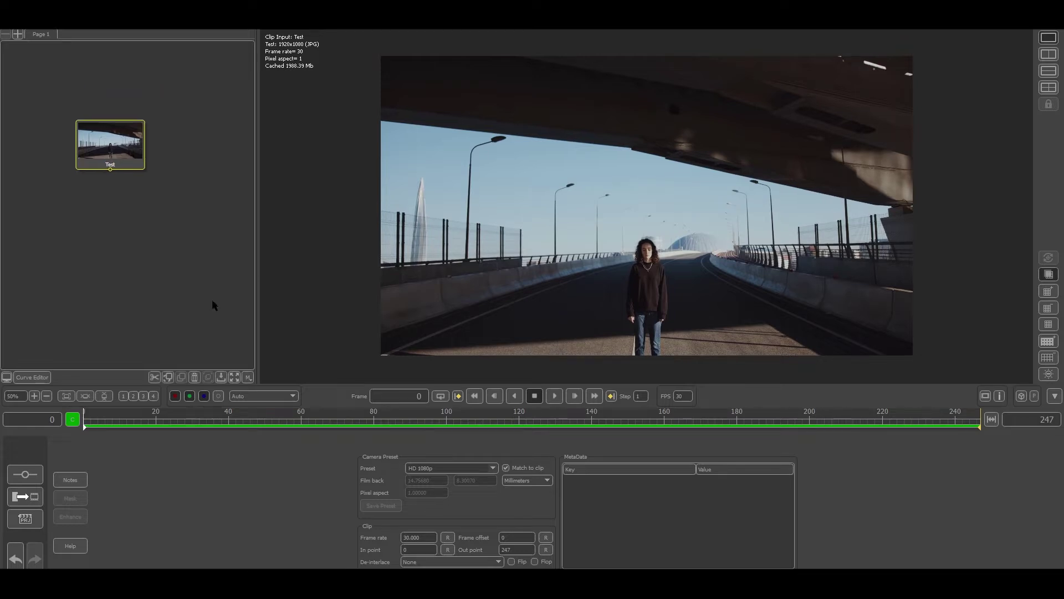
left_click_drag(118, 419, 3, 406)
mouse_move(104, 144)
left_mouse_down()
mouse_move(135, 85)
mouse_move(114, 132)
left_mouse_up()
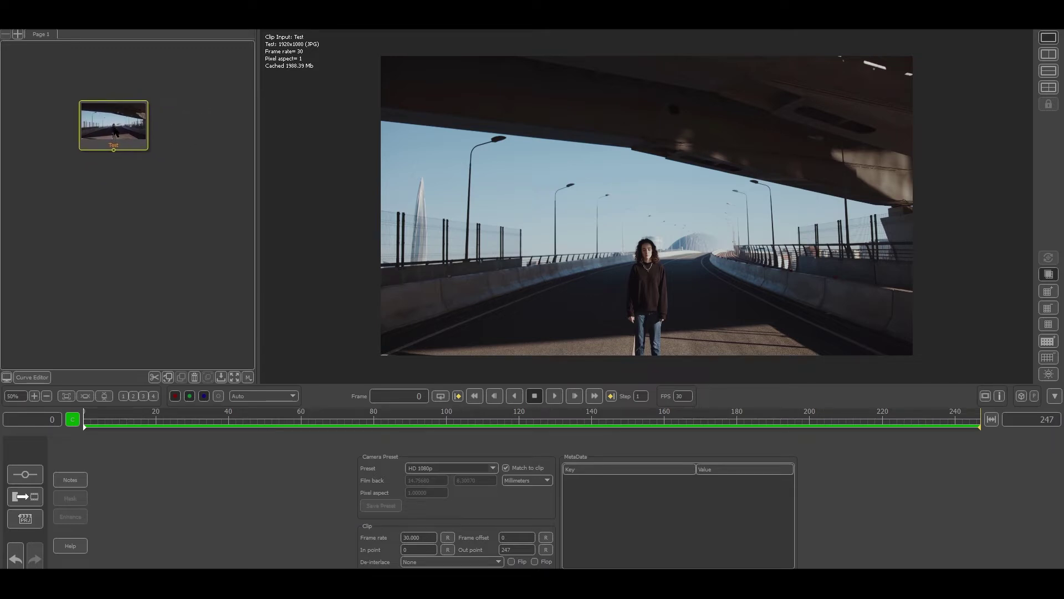
Add an Auto Track node below the Test clip via Tracking > Auto Track
right_click(114, 128)
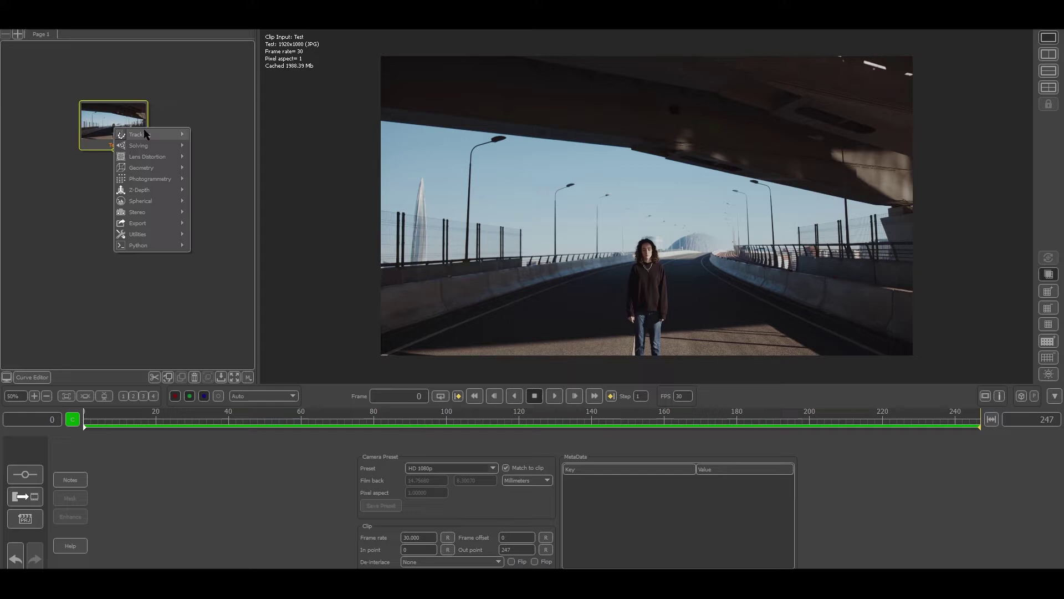
mouse_move(167, 135)
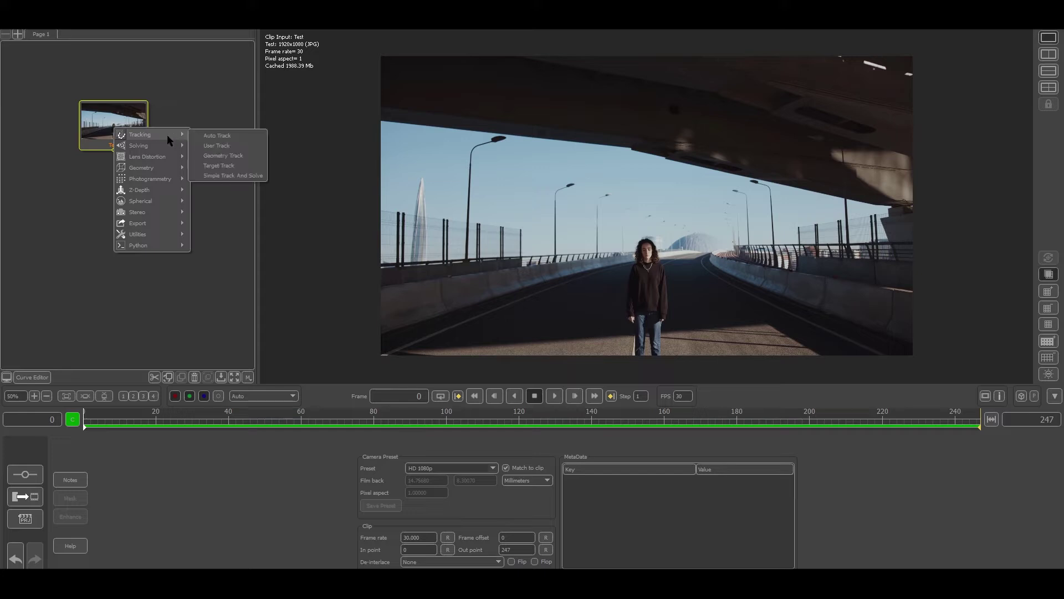
left_click(227, 137)
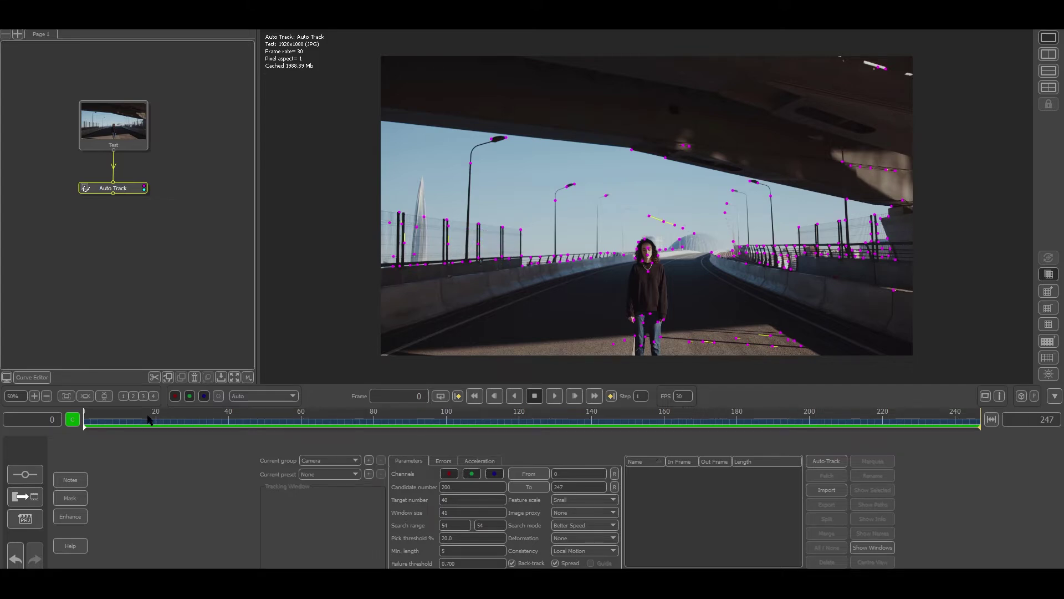
Run Auto Track over frames 0–247 and scrub the timeline to check the tracked points
left_click_drag(136, 422, 84, 421)
left_click(826, 461)
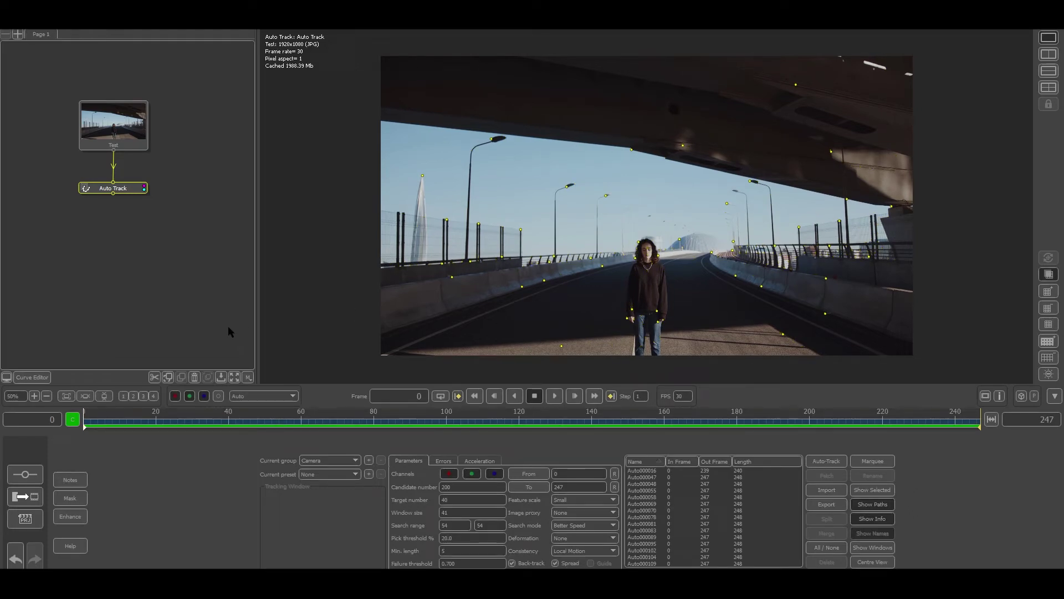
left_click_drag(107, 424, 85, 481)
Show the Errors graph, drag the error threshold line down, and fit the footage to the viewer
left_click(444, 461)
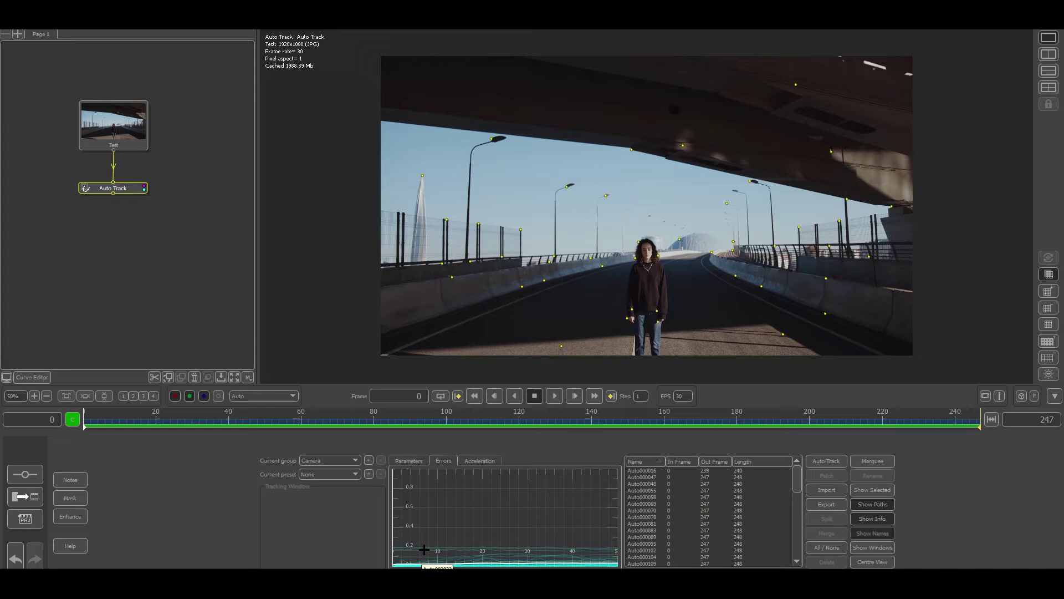
scroll(446, 546, "up", 3)
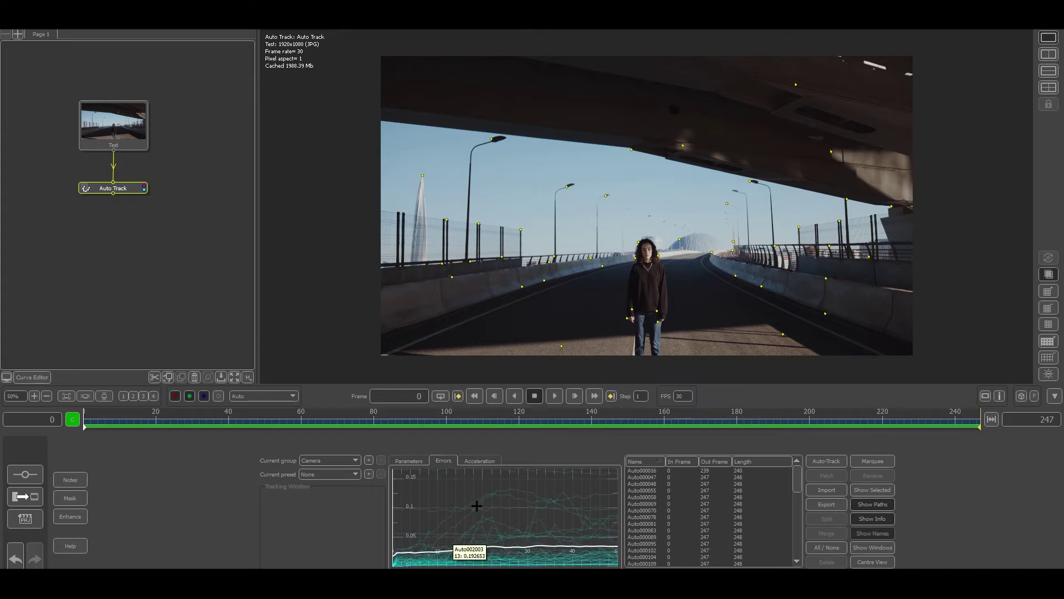
scroll(477, 508, "down", 3)
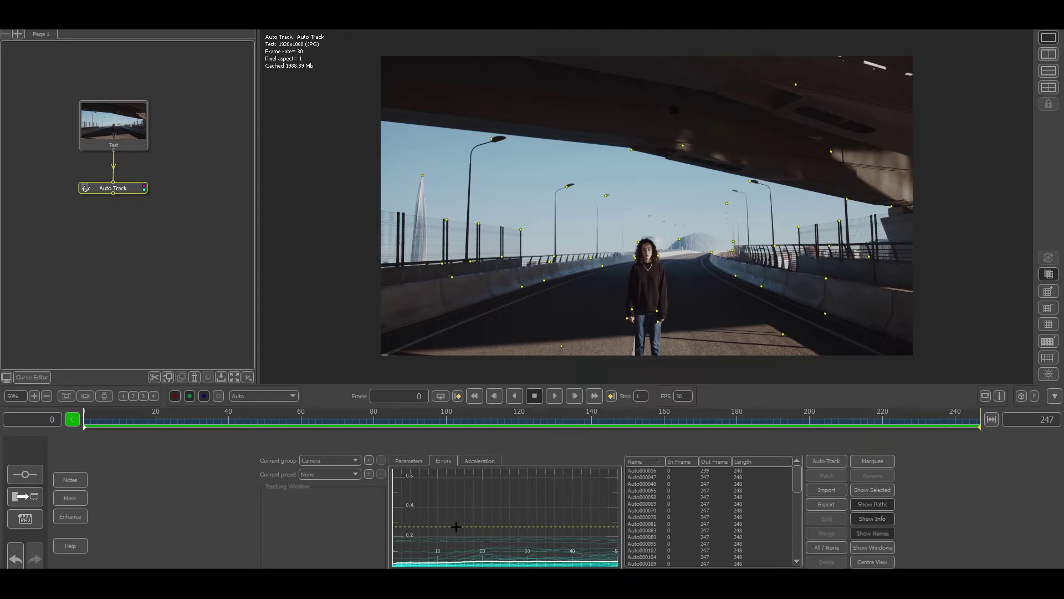
left_click_drag(457, 525, 459, 545)
scroll(473, 534, "up", 3)
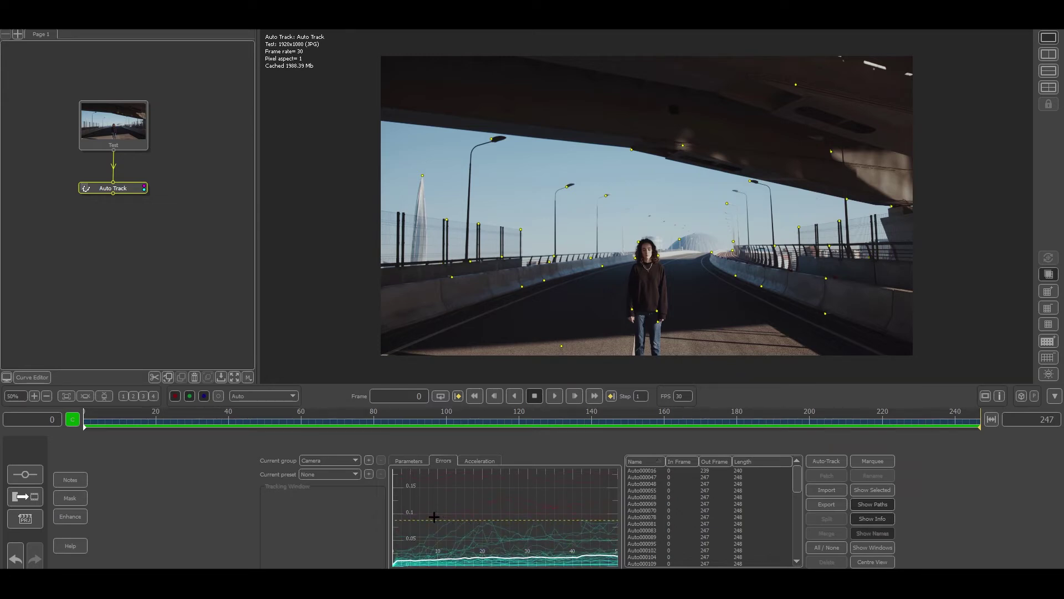
left_click_drag(434, 521, 434, 536)
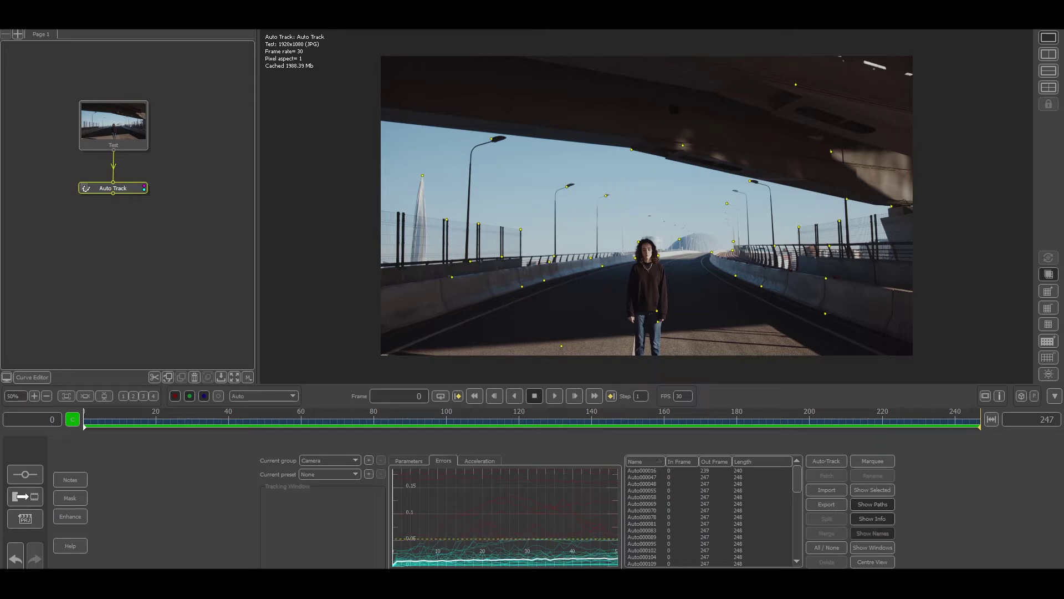
scroll(521, 505, "down", 3)
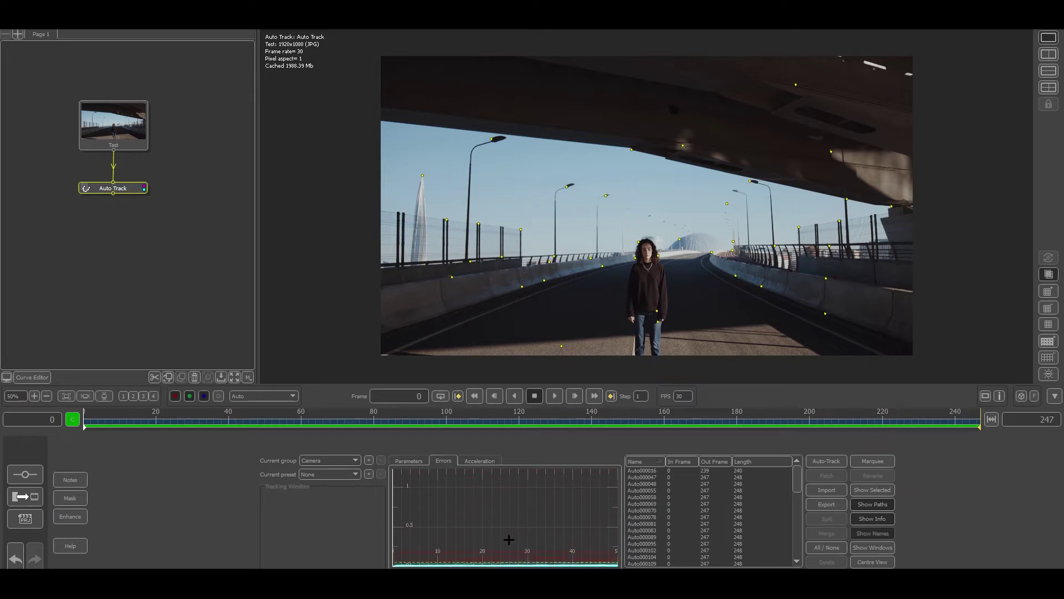
scroll(513, 542, "up", 2)
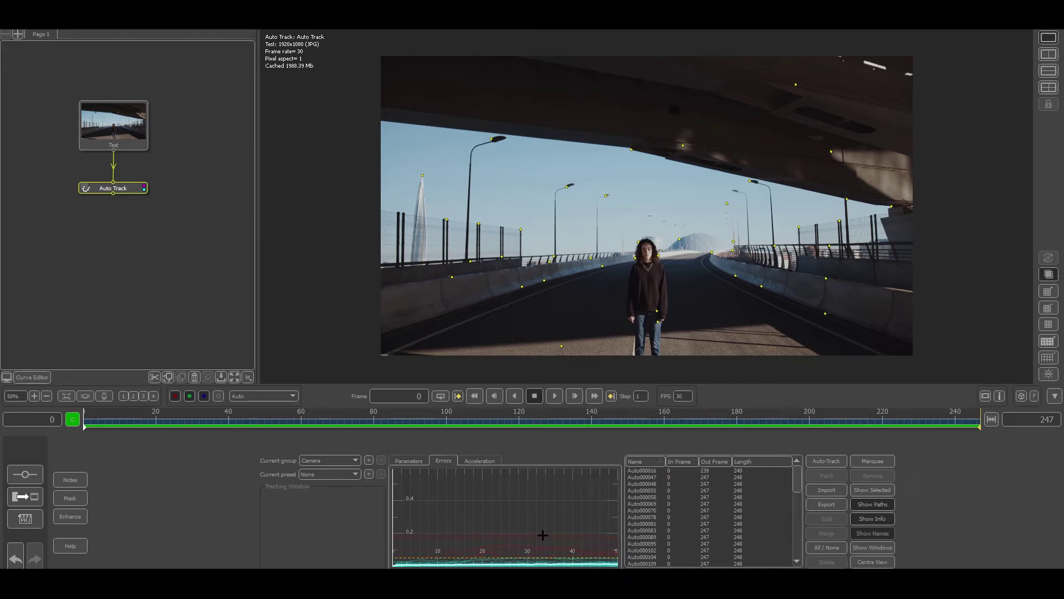
key("f")
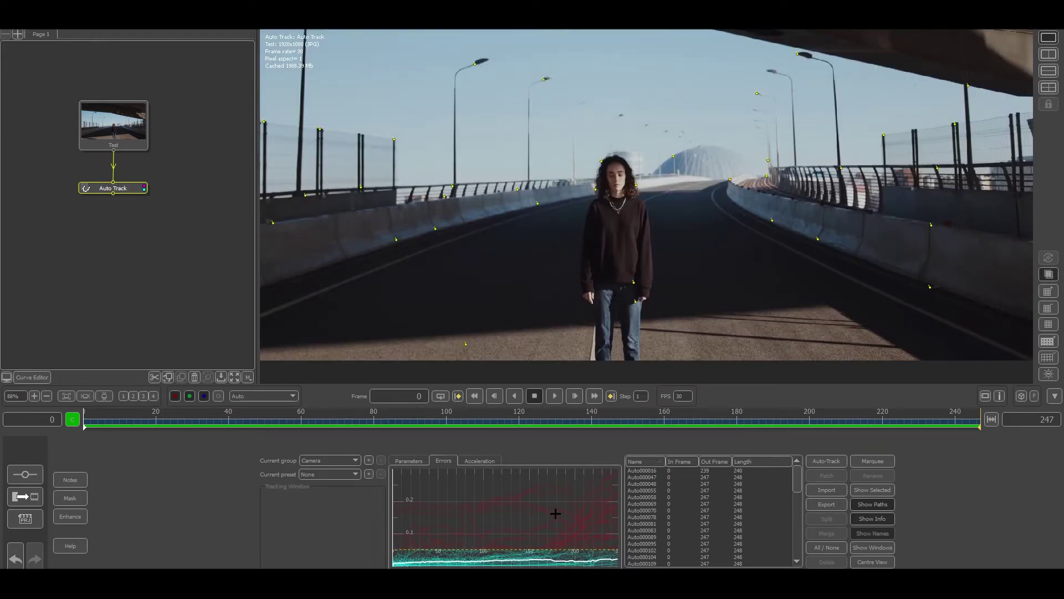
Add a Camera Solver node after Auto Track and solve the camera from the tracks
right_click(113, 189)
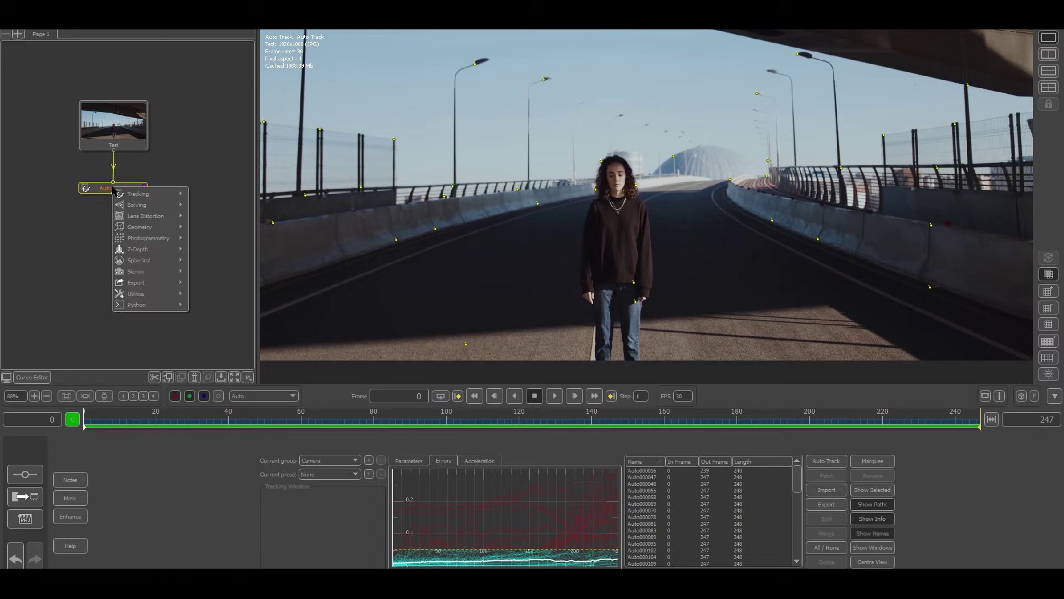
mouse_move(134, 203)
left_click(218, 207)
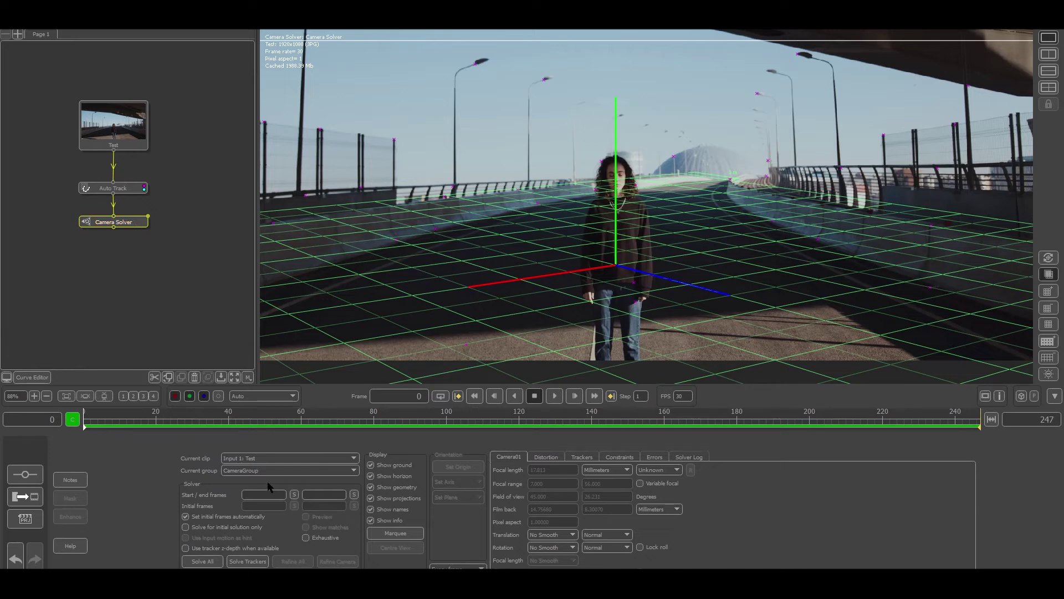
left_click(203, 561)
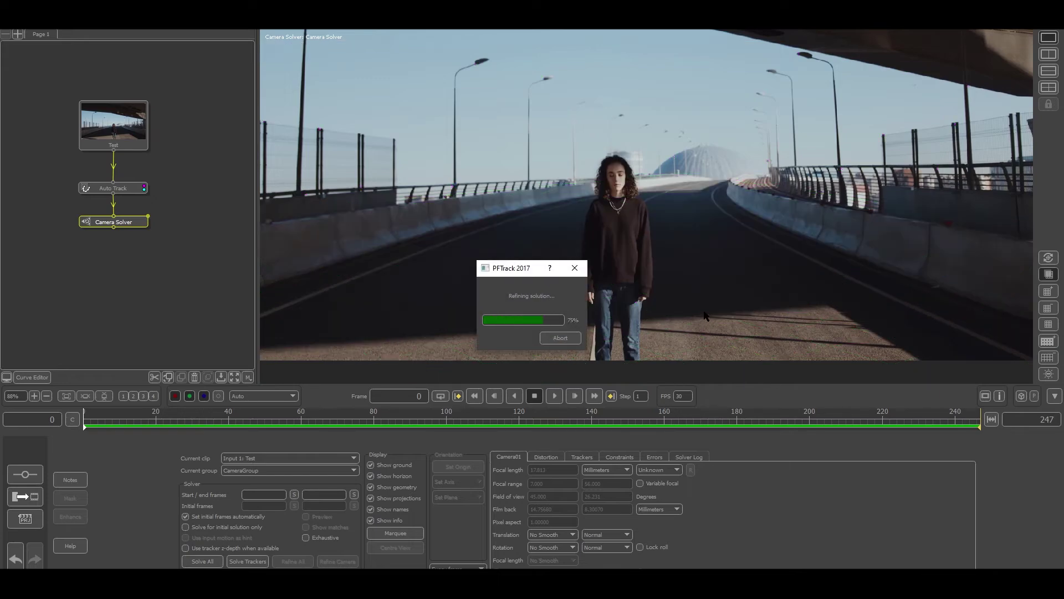
Play and scrub through the shot to check the ground grid follows the road
left_click_drag(397, 420, 304, 424)
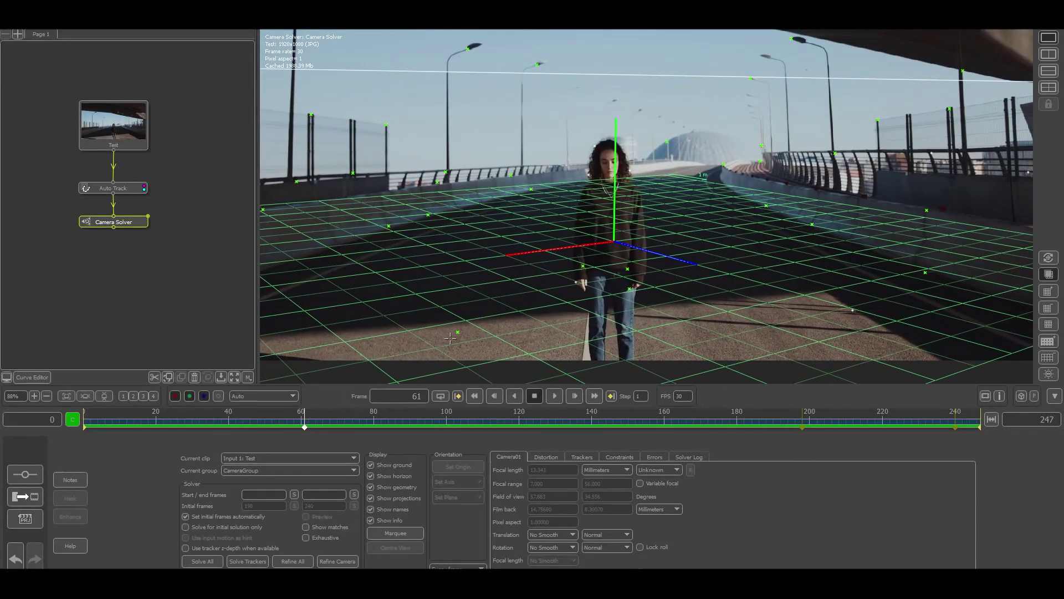
left_click(554, 395)
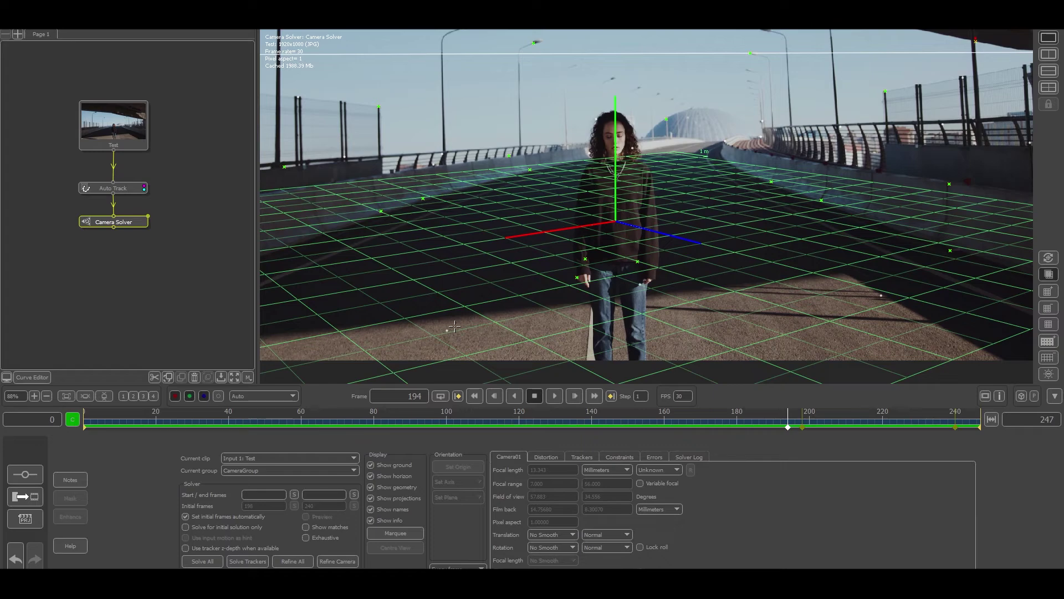
left_click_drag(809, 419, 968, 414)
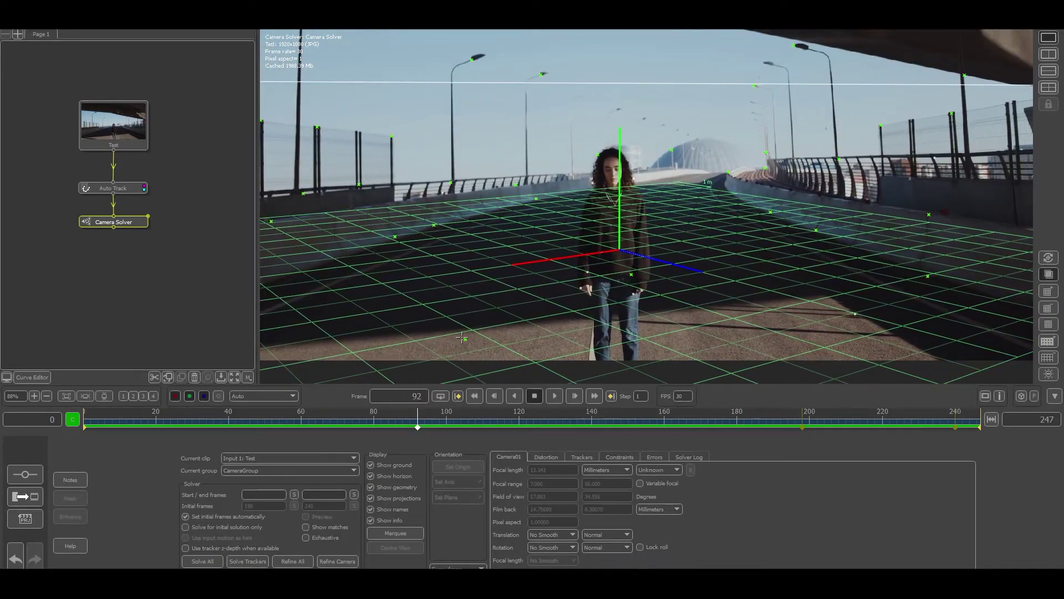
Set tracker Auto000205 on the road as the scene origin and verify it through the clip
left_click(464, 339)
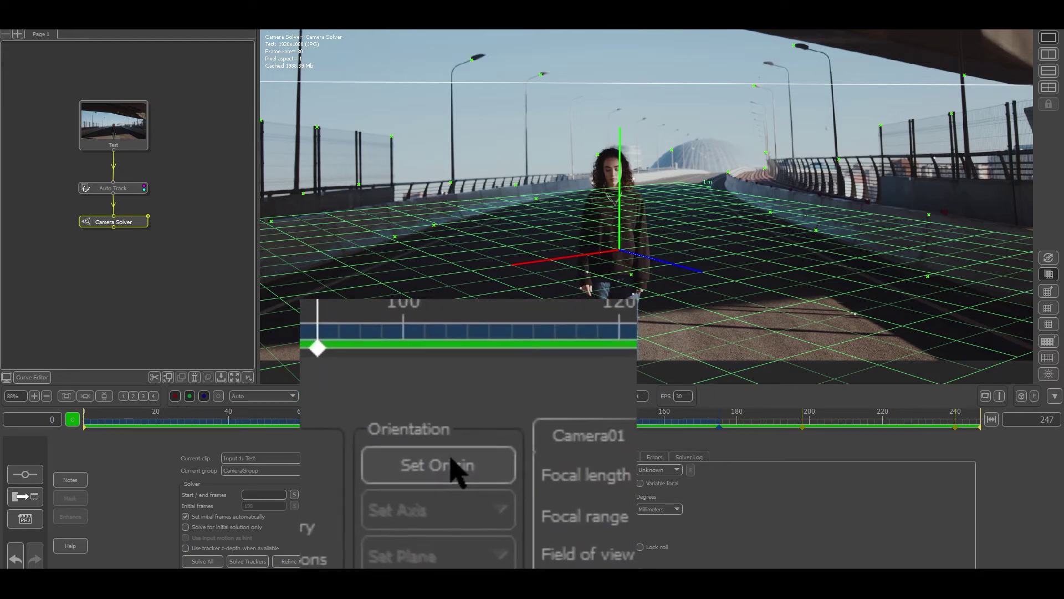
left_click(460, 466)
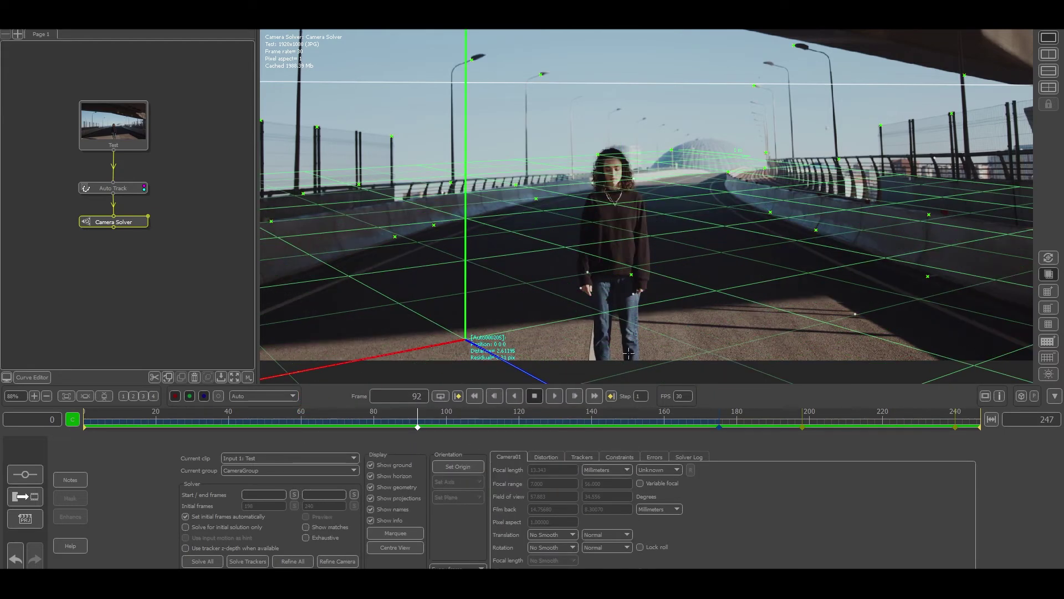
left_click_drag(433, 423, 341, 404)
key("space")
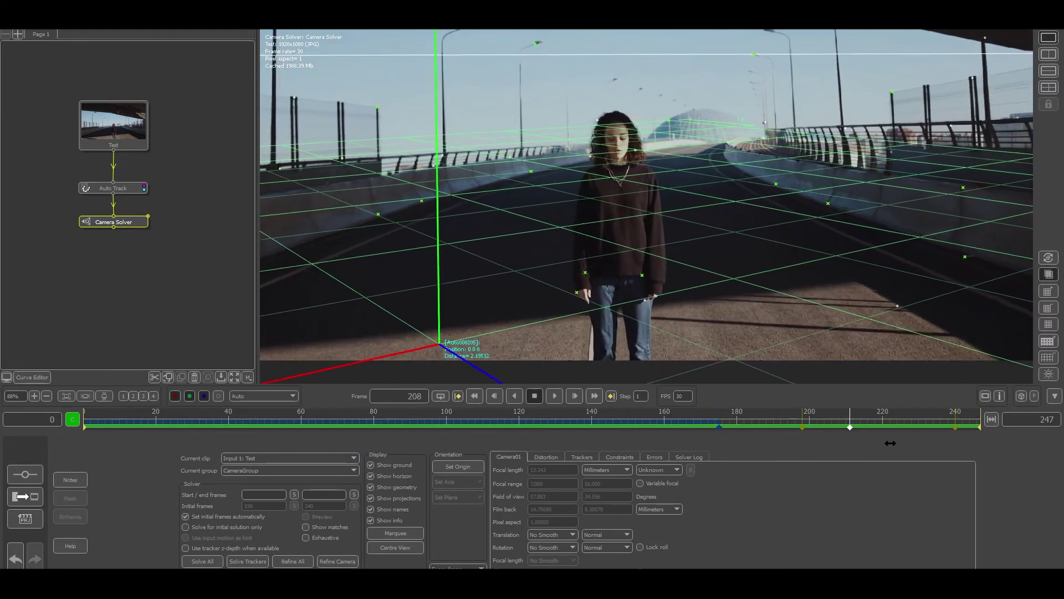
left_click(87, 424)
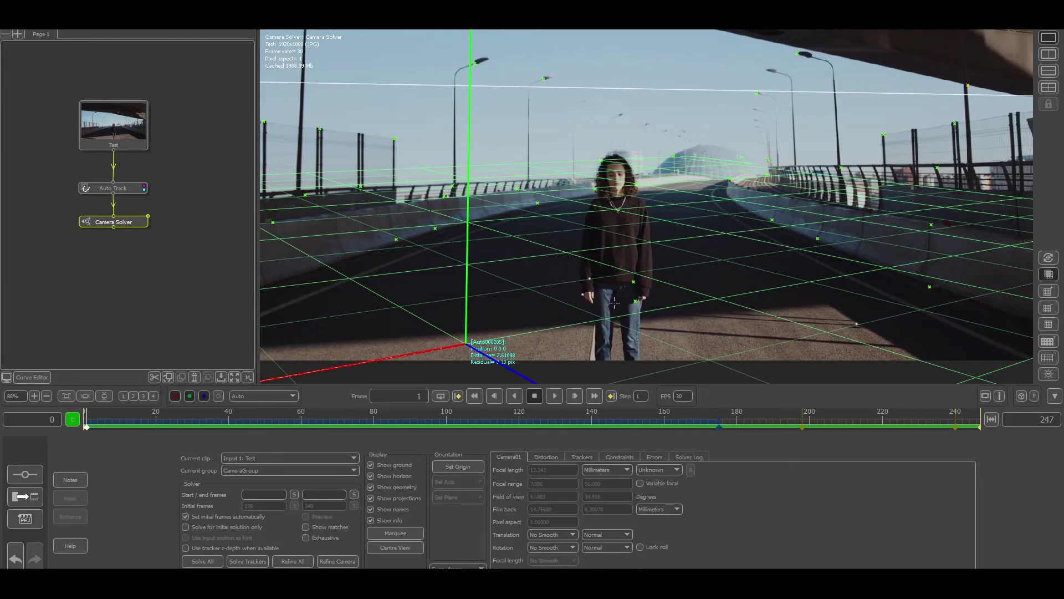
Add an Orient Scene node after Camera Solver and rotate the ground grid onto the road
right_click(139, 224)
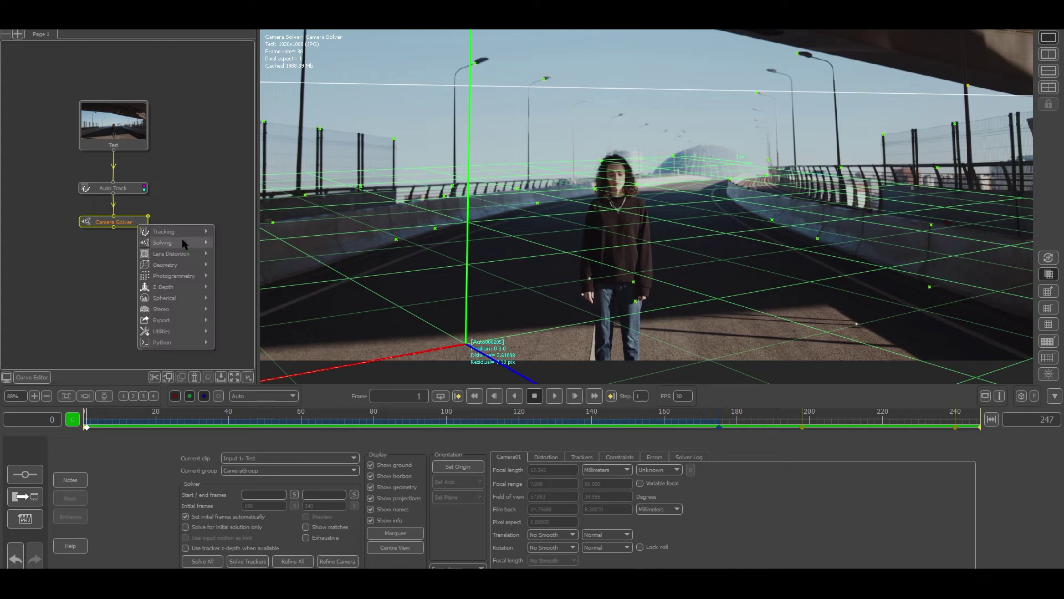
mouse_move(186, 246)
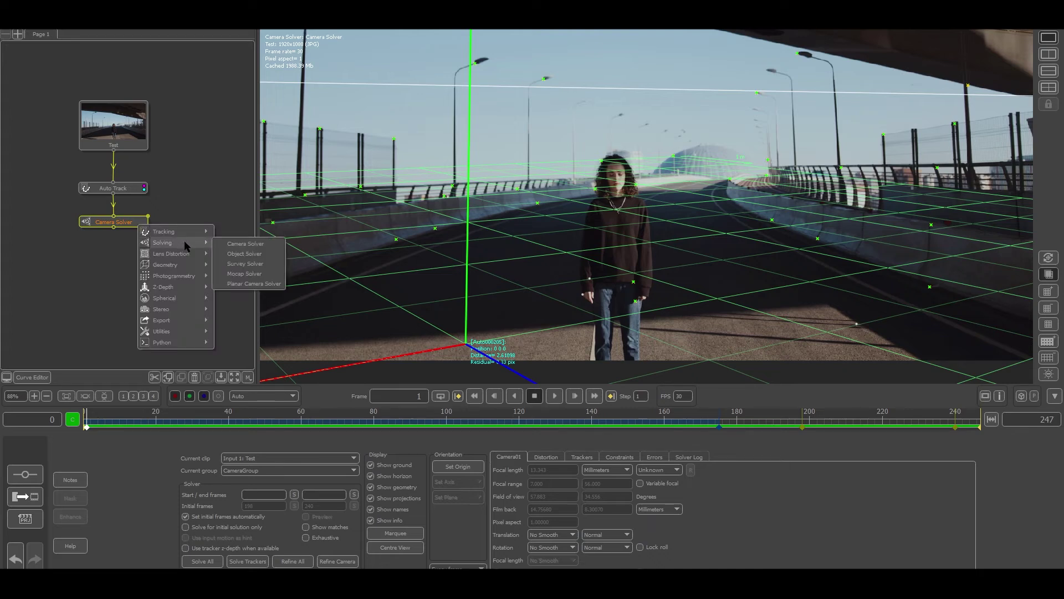
mouse_move(170, 330)
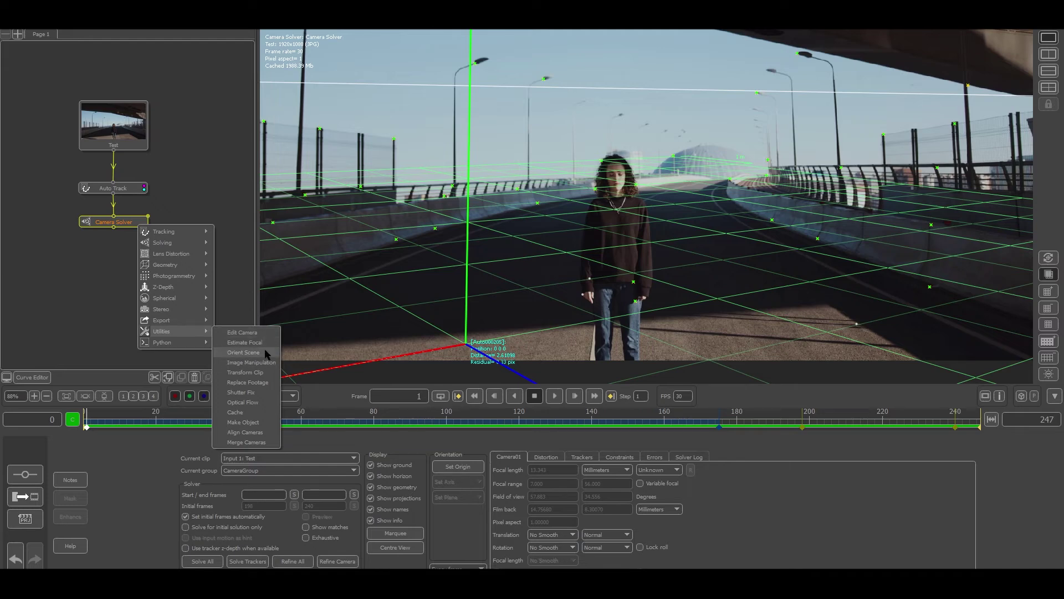
left_click(244, 352)
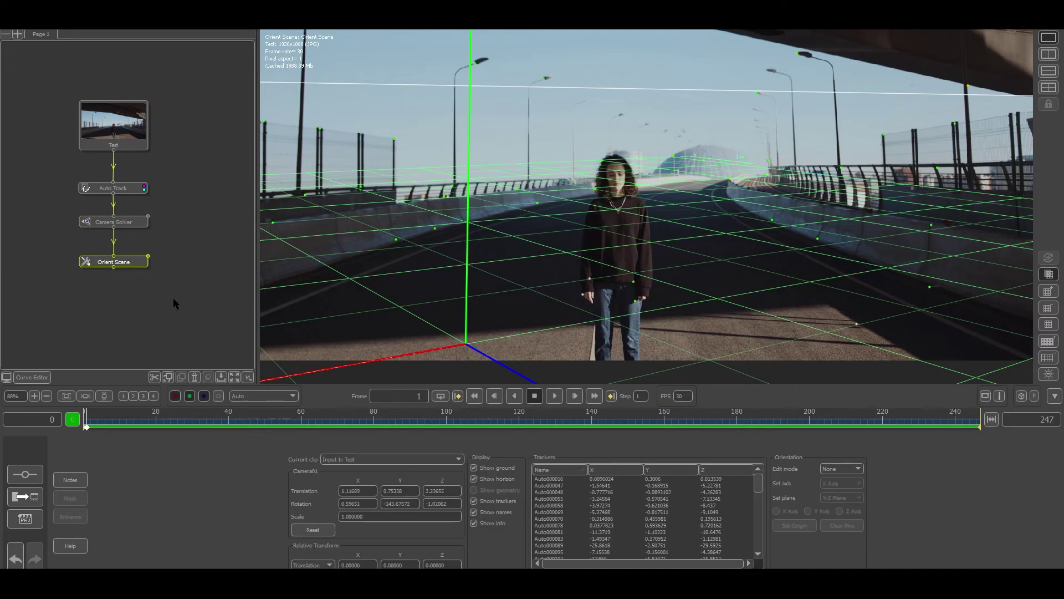
left_click(126, 260)
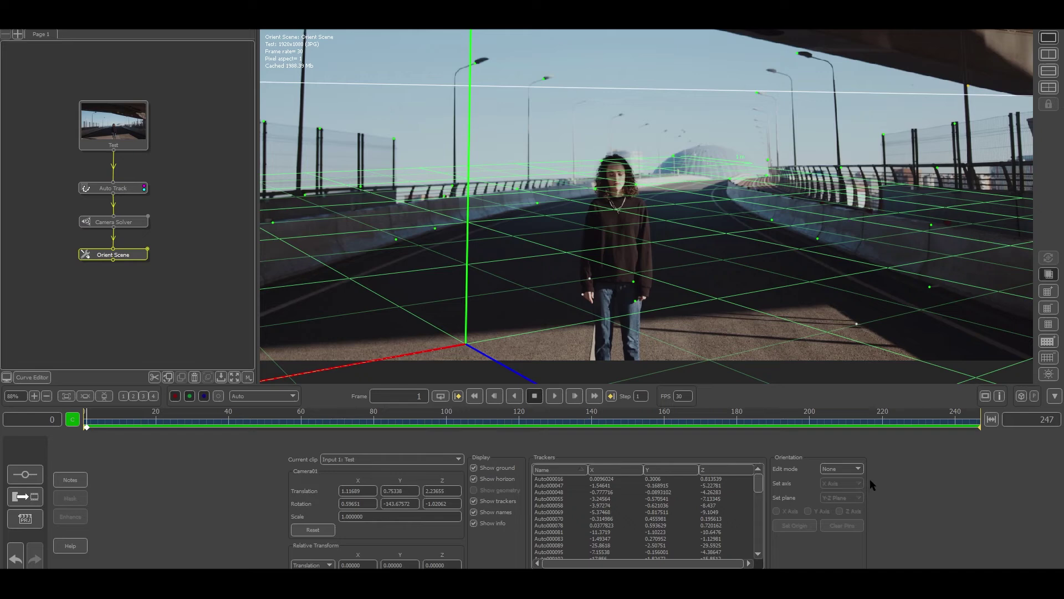
left_click(845, 469)
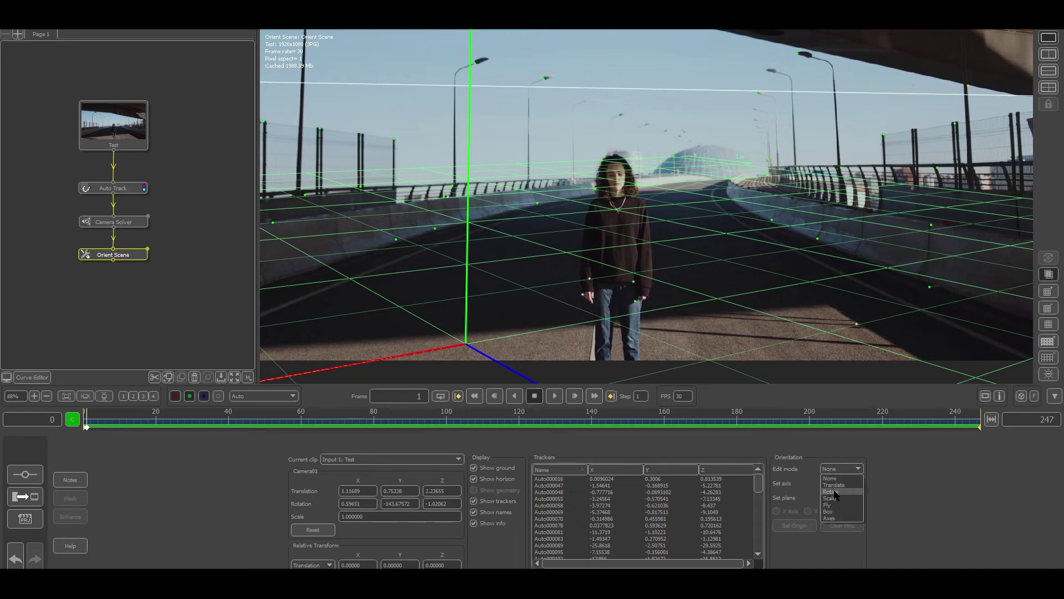
left_click(835, 492)
left_click_drag(460, 357, 458, 317)
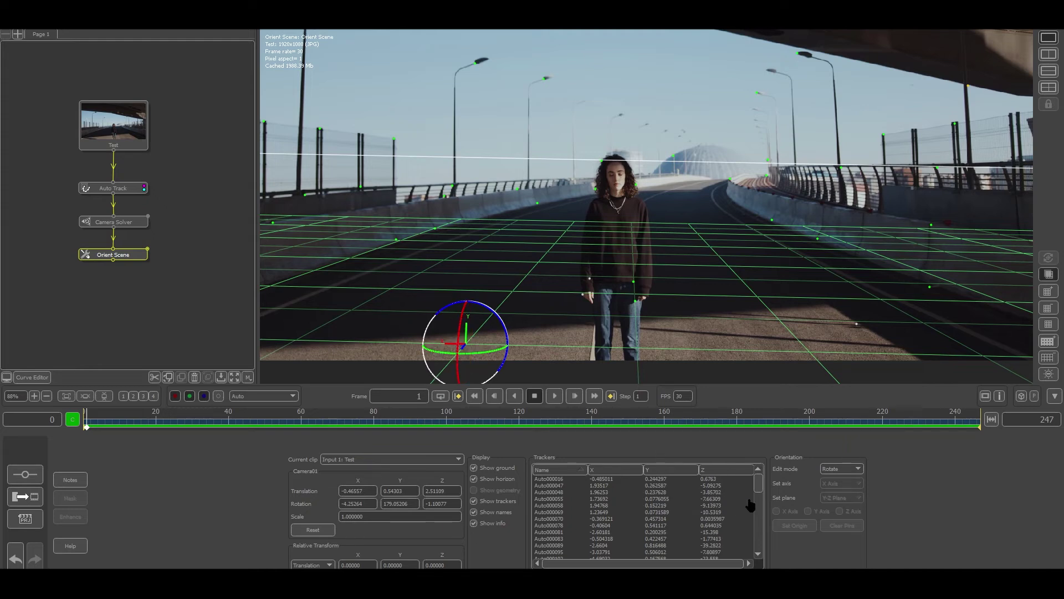
In Fly edit mode, scale the scene to about 11.5 and check it across the shot
left_click(841, 468)
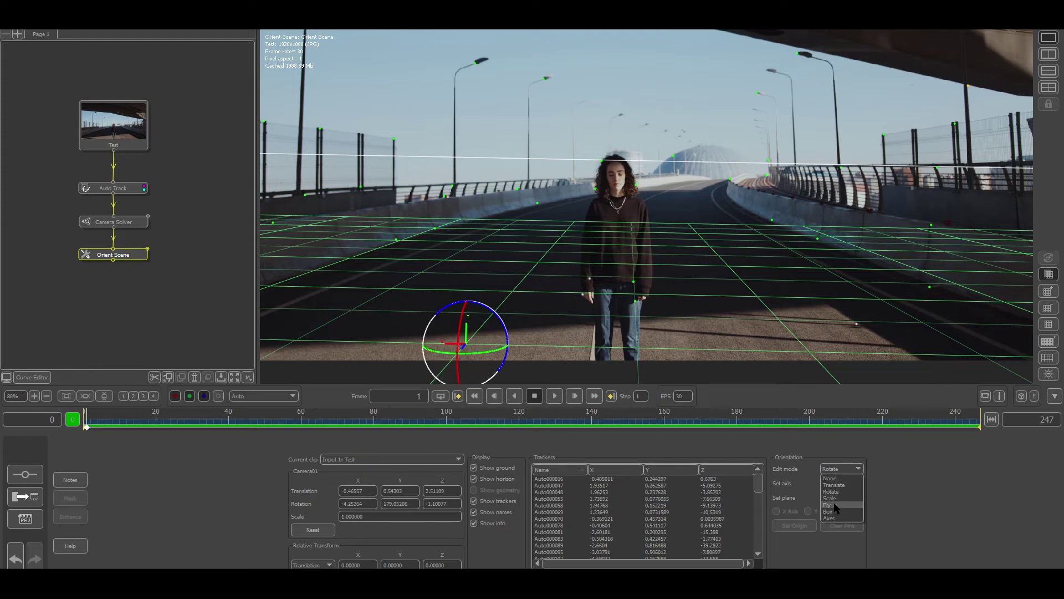
left_click(831, 505)
left_click_drag(600, 311, 314, 344)
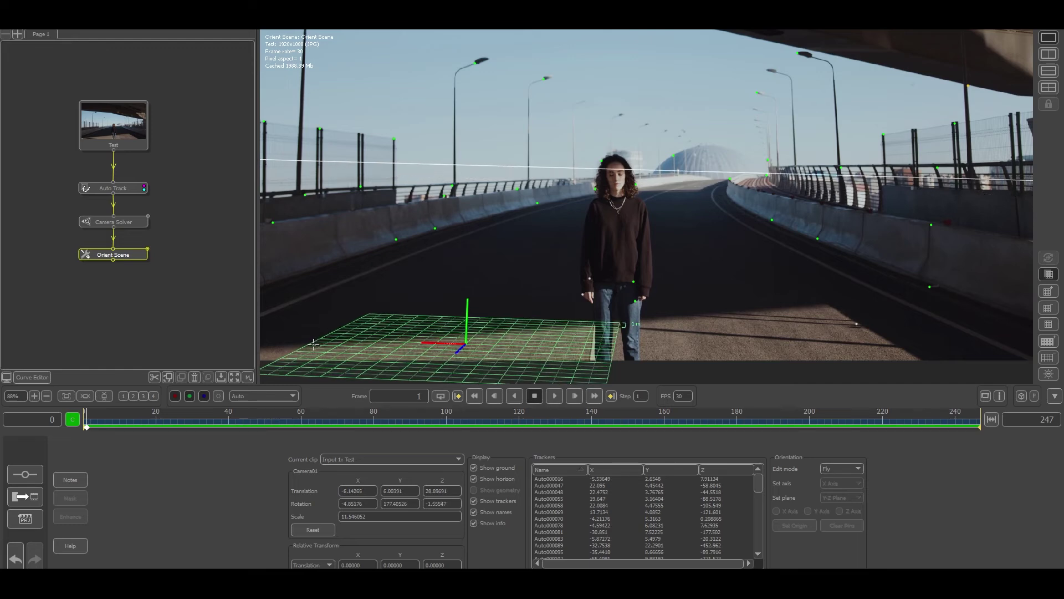
left_click_drag(164, 425, 83, 428)
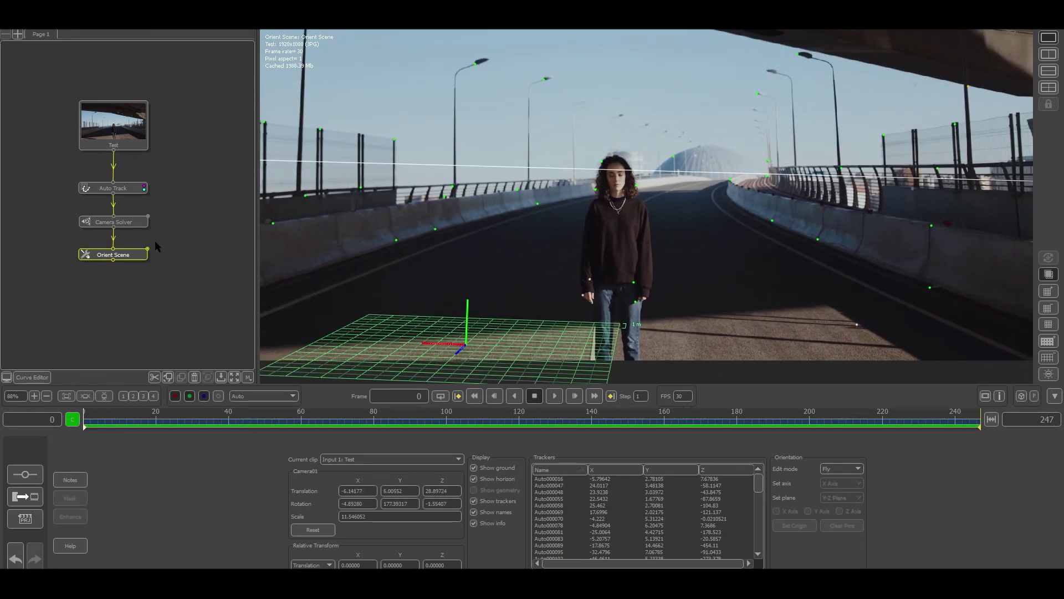
Add a Test Object node after Orient Scene and place a Tall_Marker on the ground grid
right_click(134, 256)
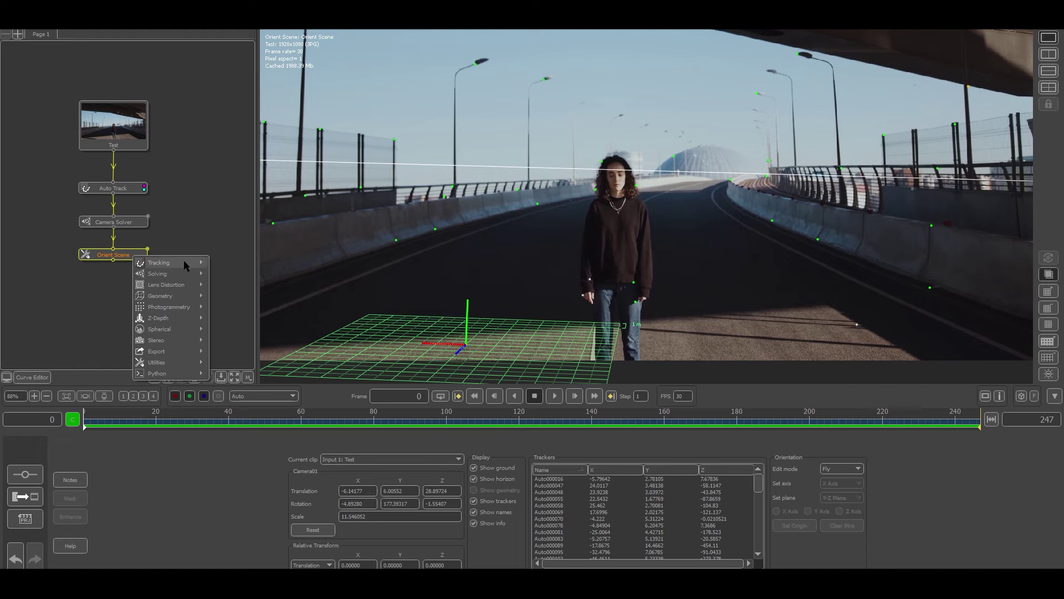
mouse_move(188, 295)
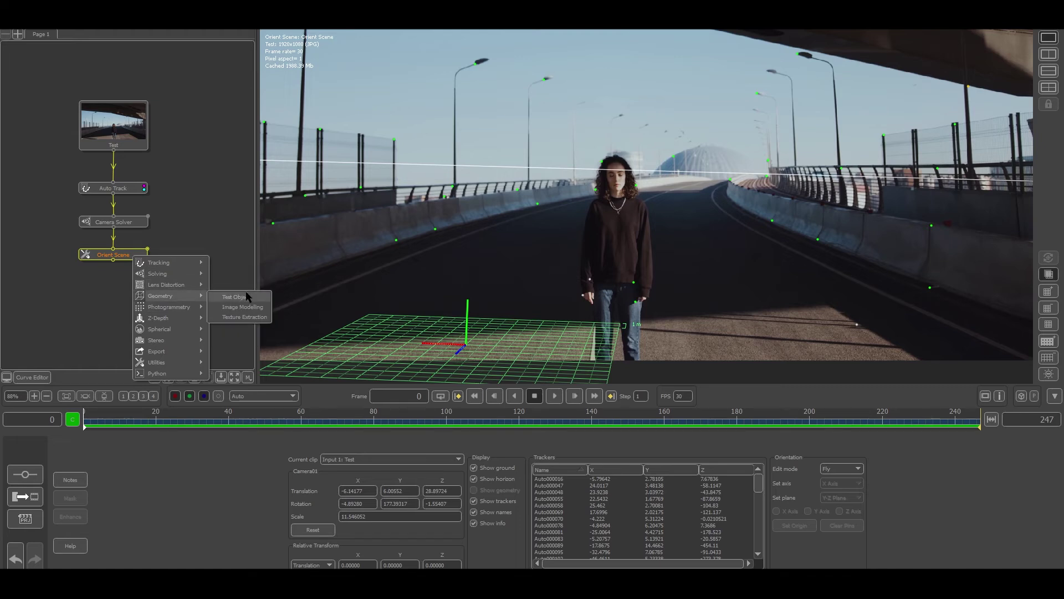
left_click(236, 297)
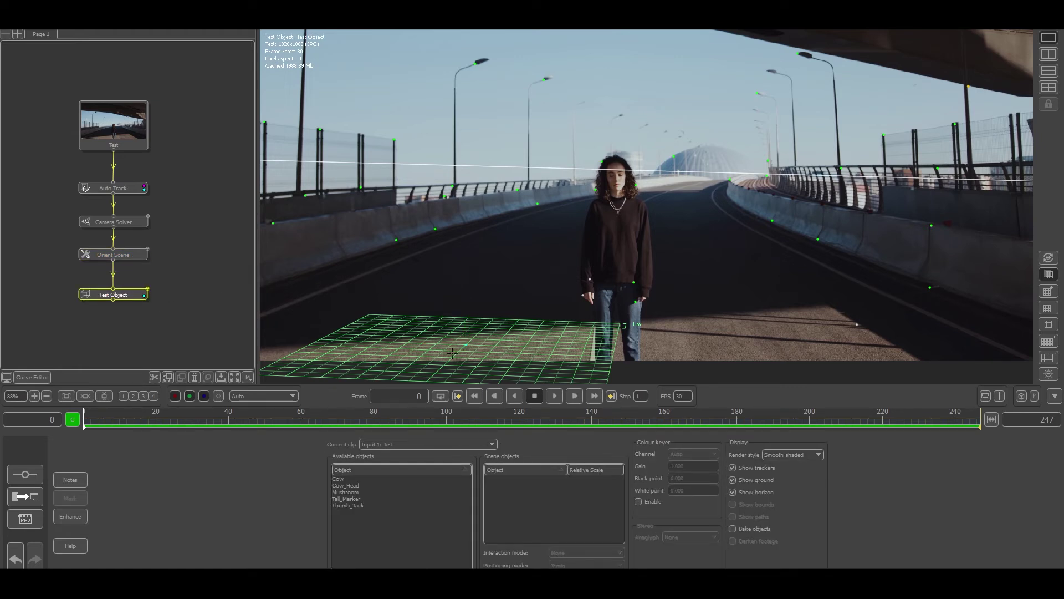
left_click(351, 484)
left_click(356, 499)
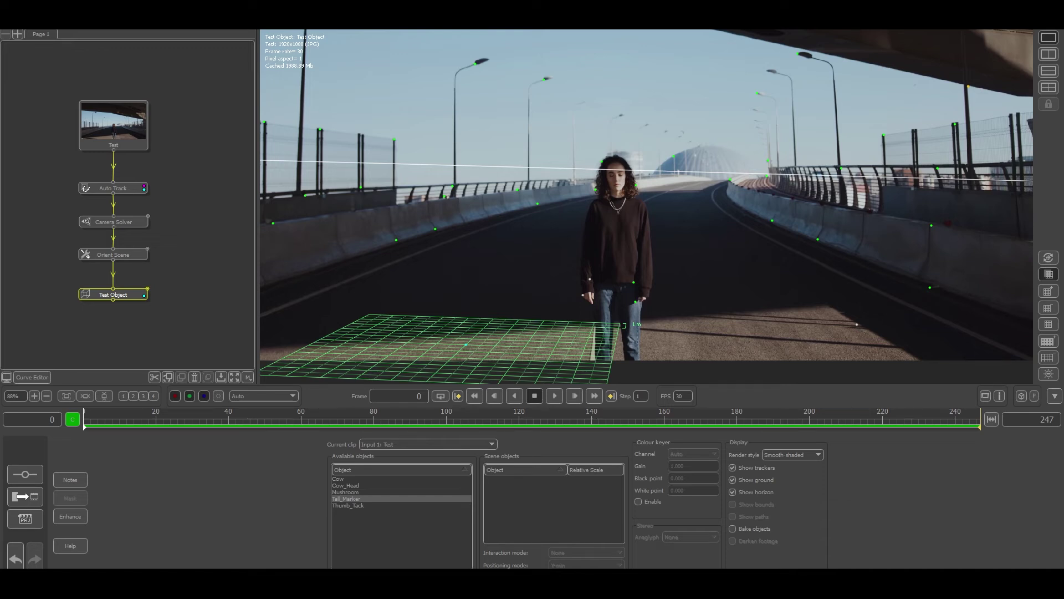
left_click(466, 344)
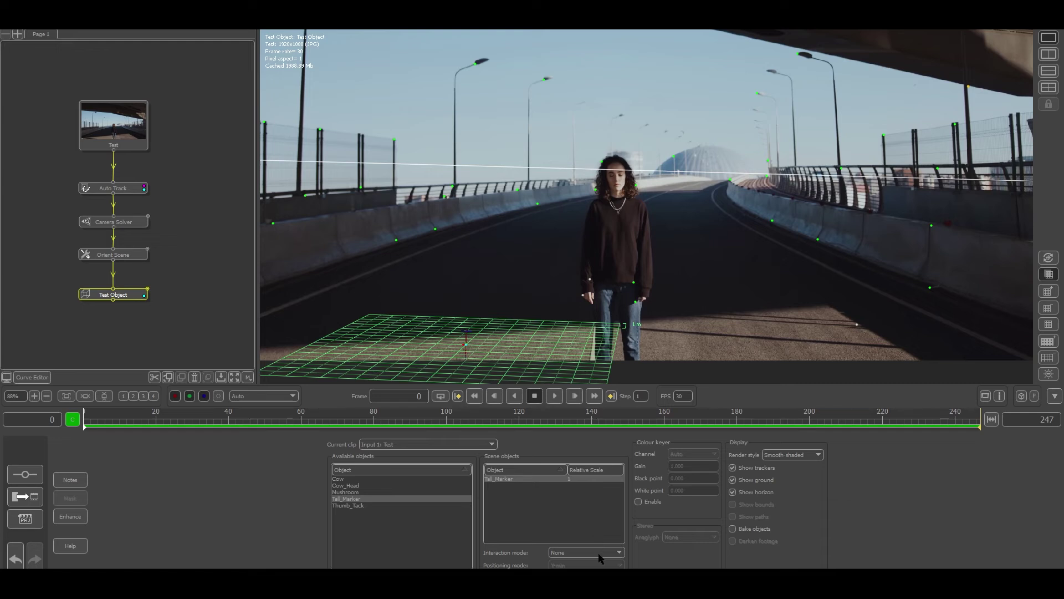
Use Place at selected feature mode and pin the Tall_Marker to a tracker at frame 205
left_click(582, 554)
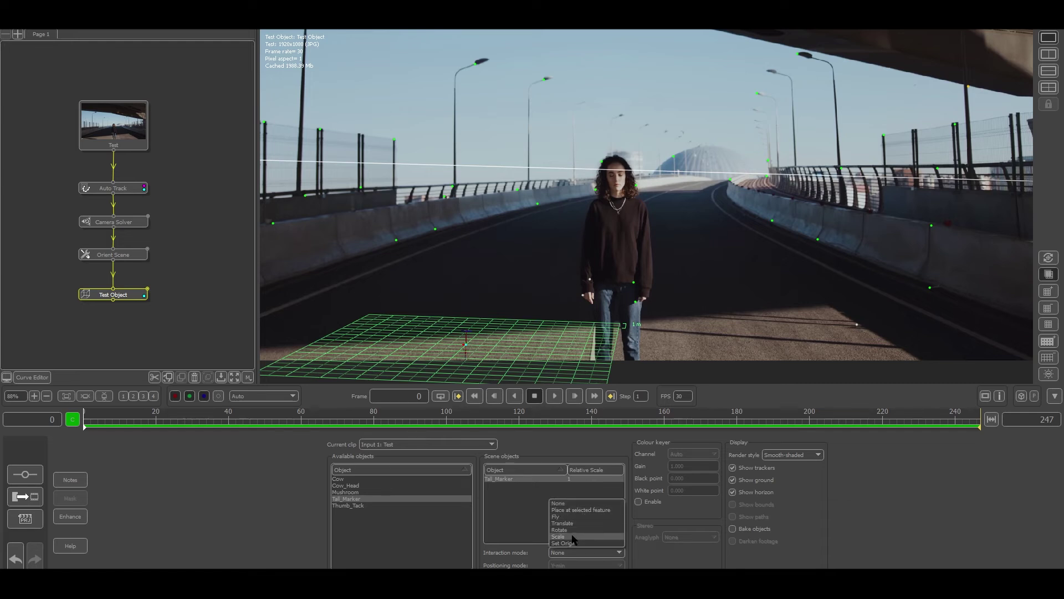
left_click(594, 515)
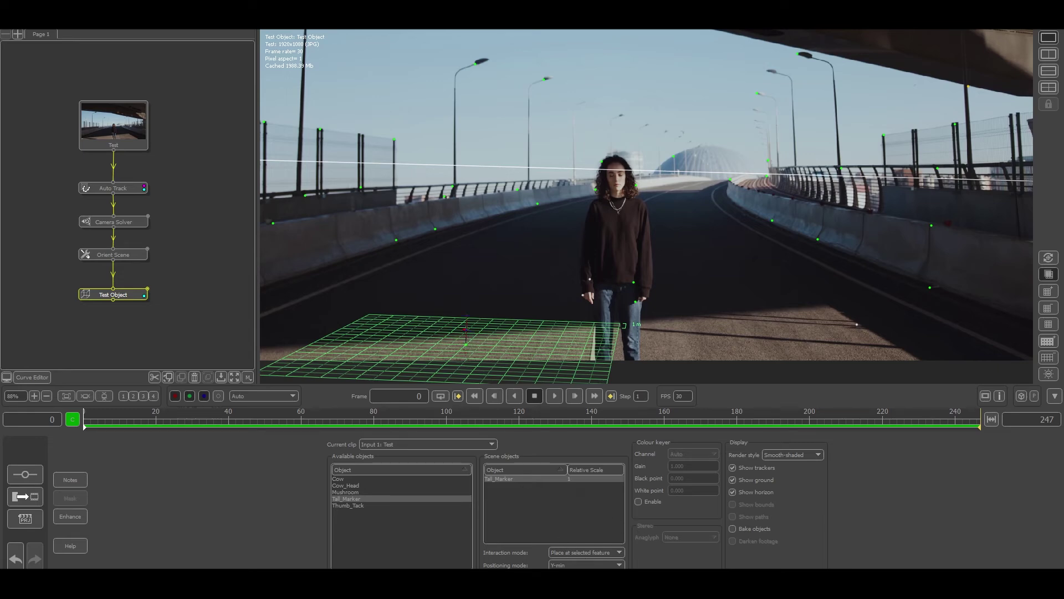
left_click_drag(84, 424, 834, 428)
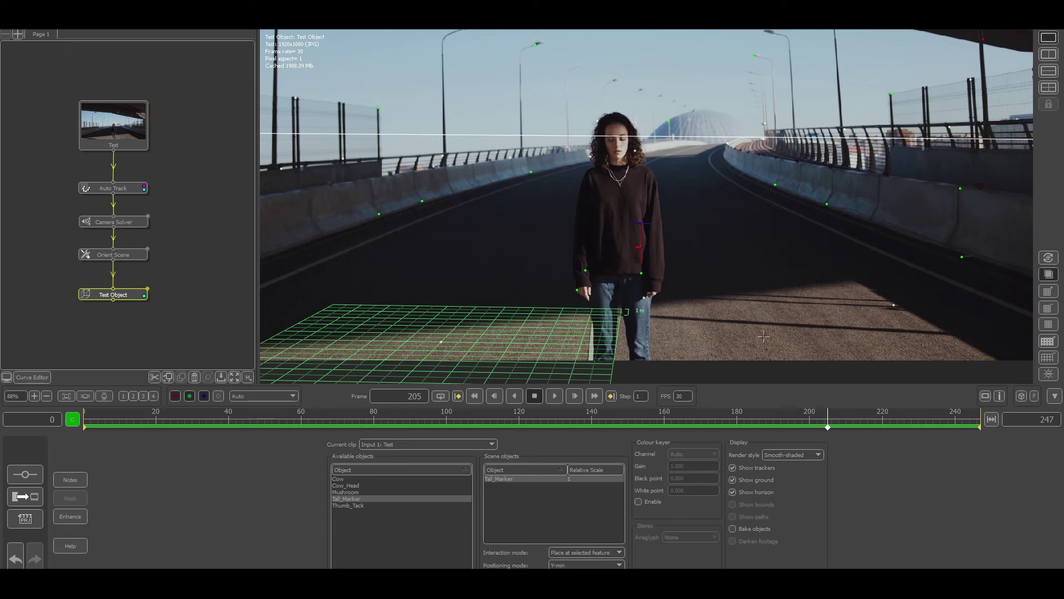
left_click(585, 270)
Pin two Thumb_Tack objects to trackers on the road and check them through the shot
left_click(352, 508)
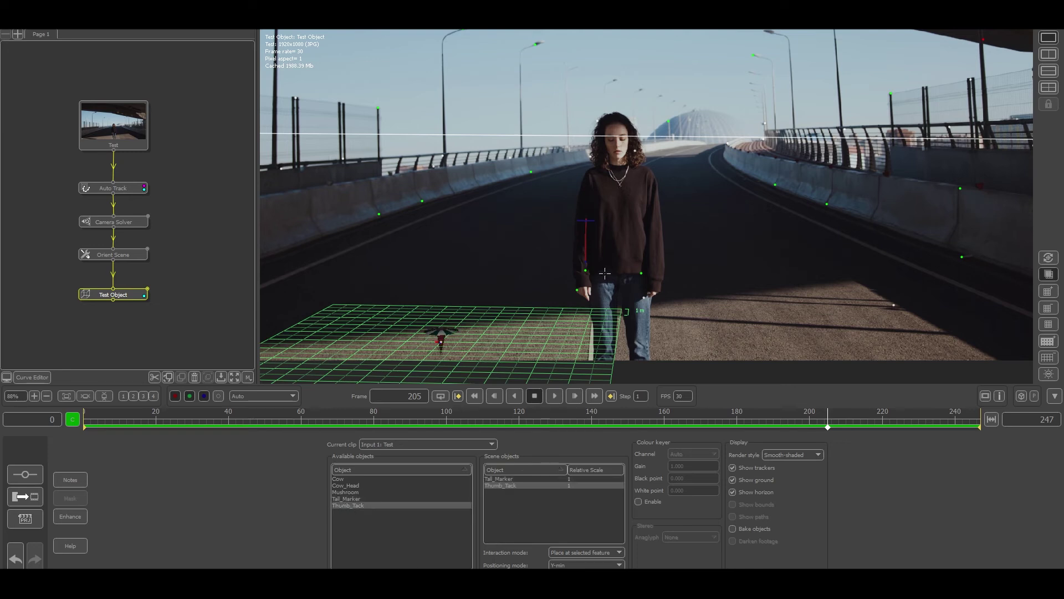
left_click(379, 213)
left_click(642, 274)
left_click_drag(632, 413, 84, 422)
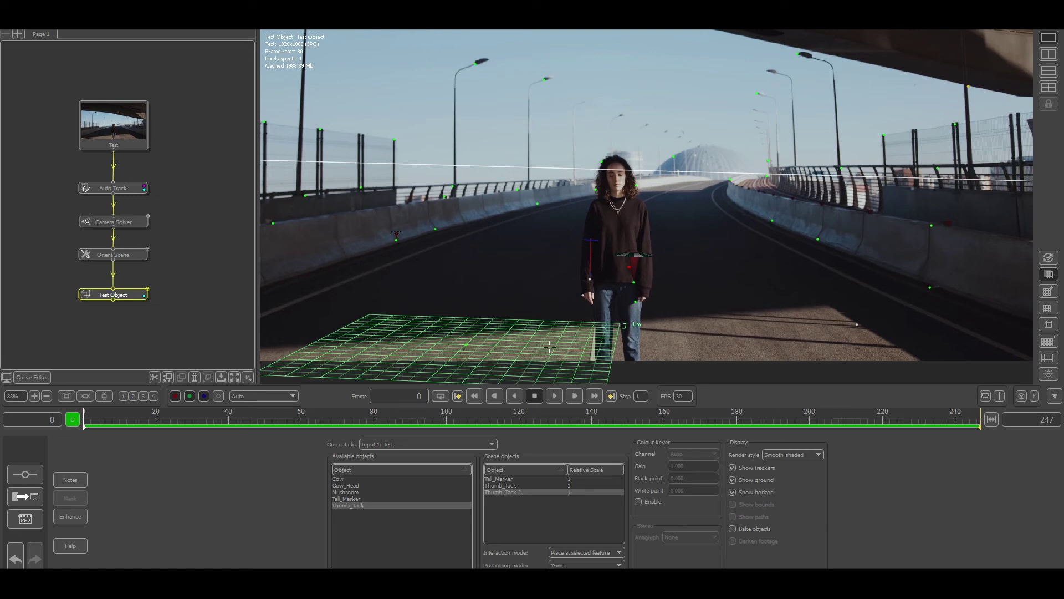
left_click_drag(123, 300, 123, 285)
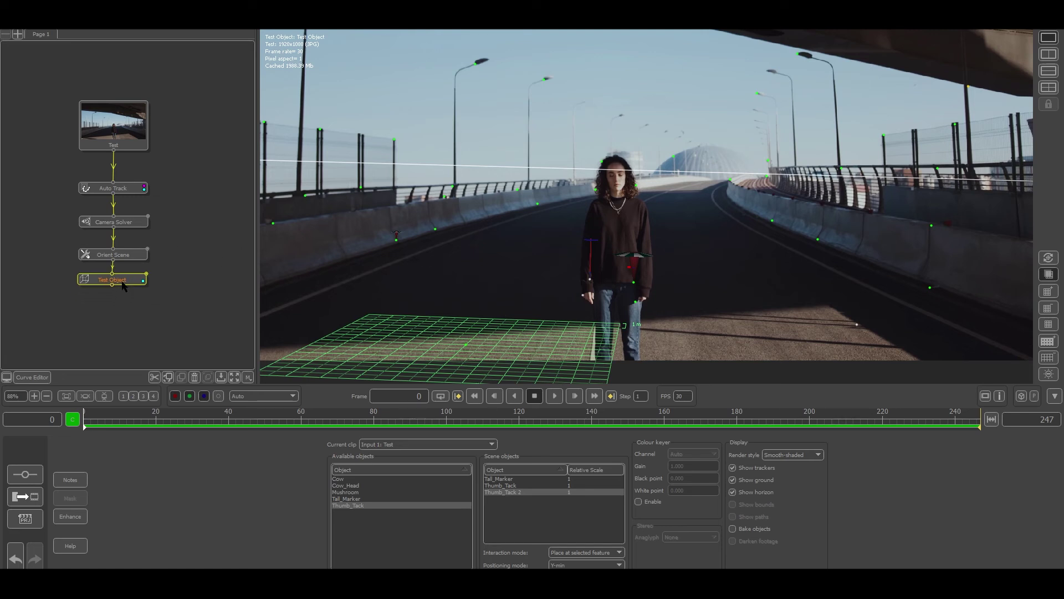
Add an Export node directly under Test Object
right_click(123, 284)
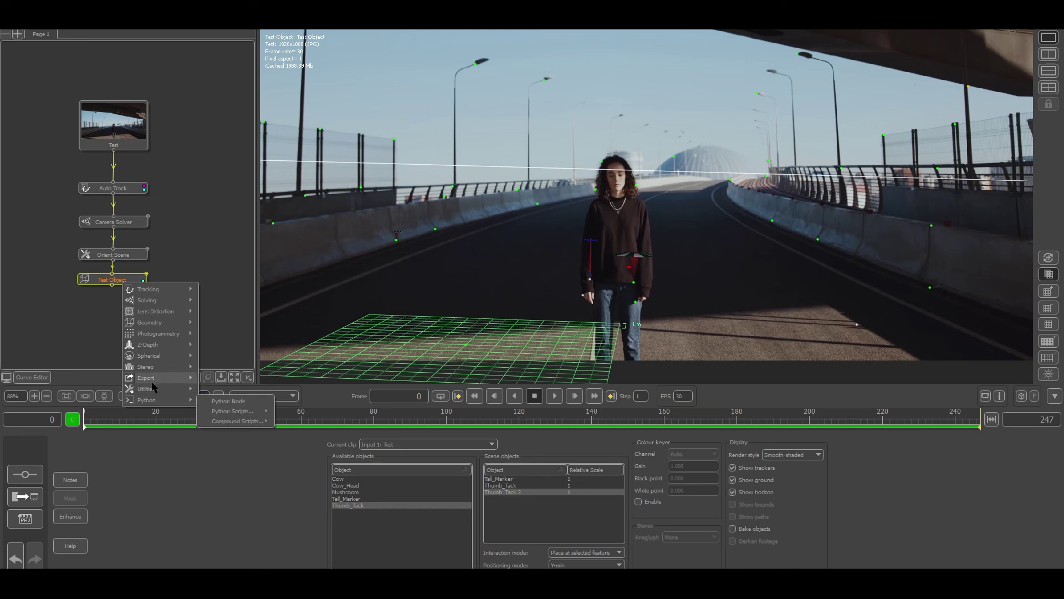
mouse_move(156, 378)
left_click(220, 379)
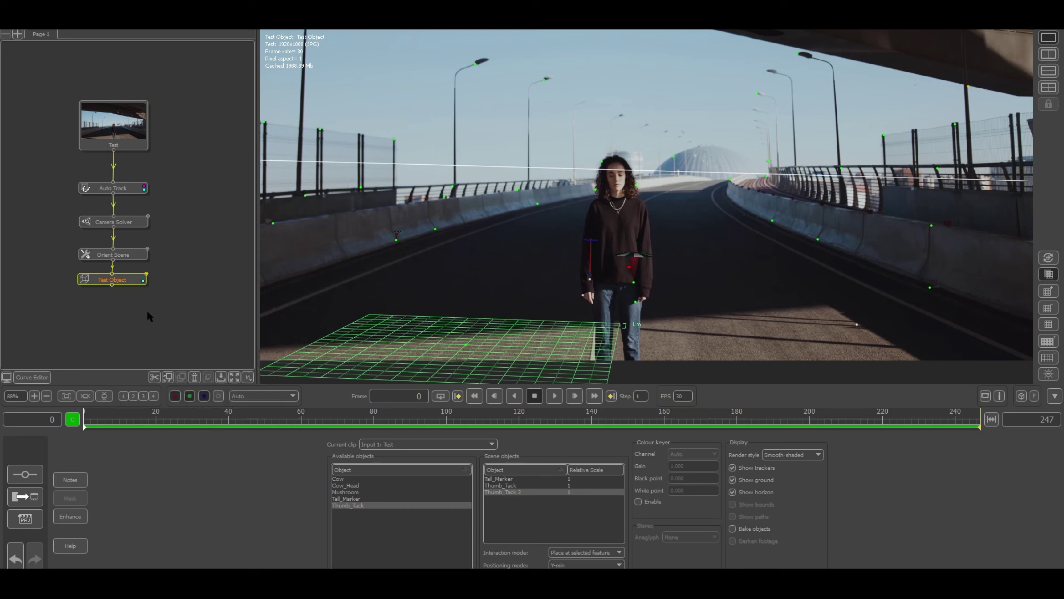
left_click_drag(135, 315, 135, 298)
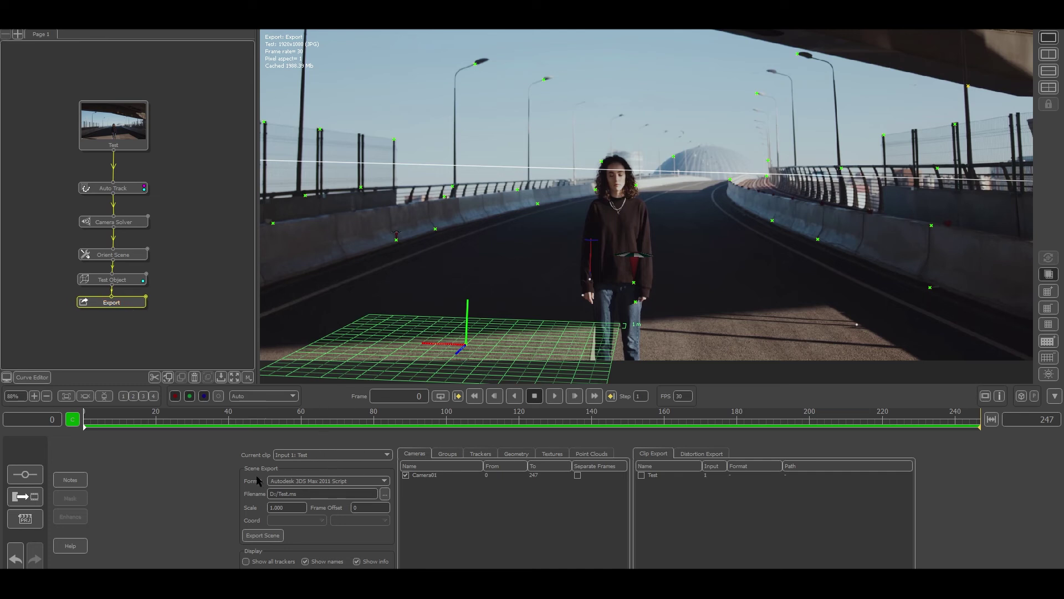
Keep the Autodesk 3DS Max 2011 Script format and browse for the export filename
left_click(384, 481)
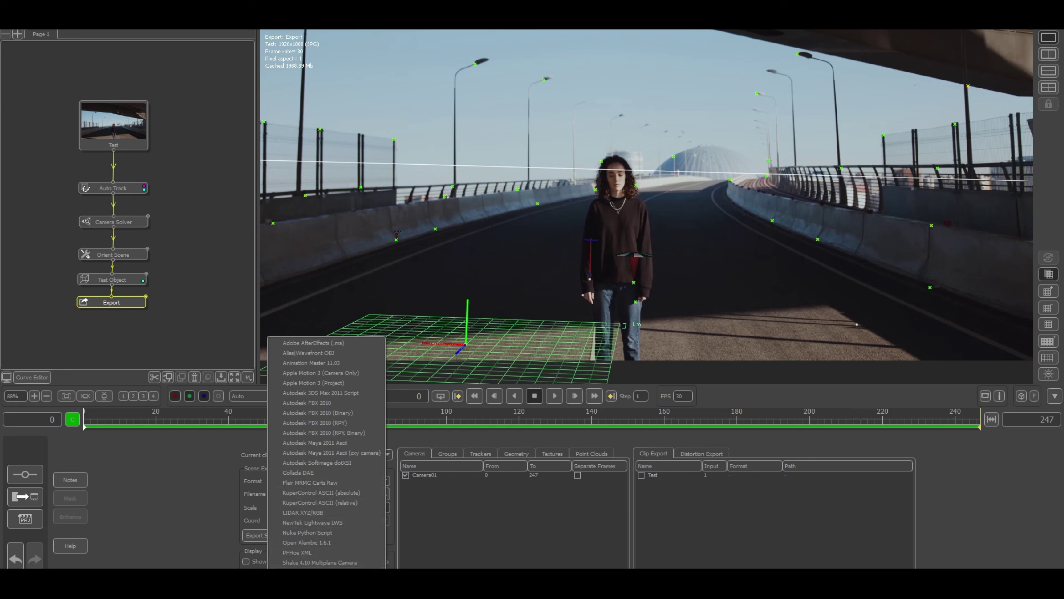
left_click(422, 522)
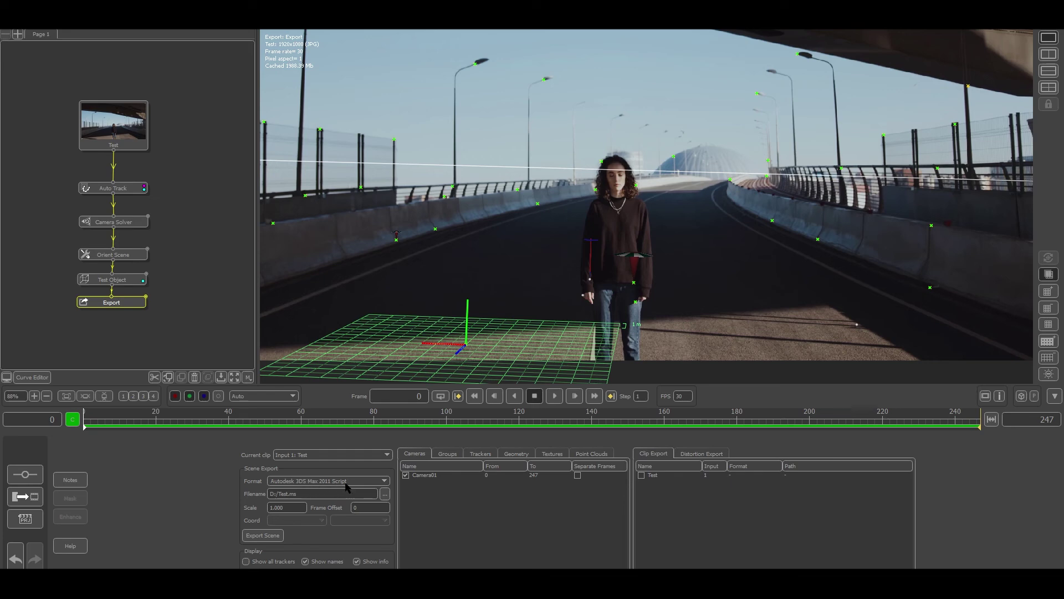
left_click(385, 494)
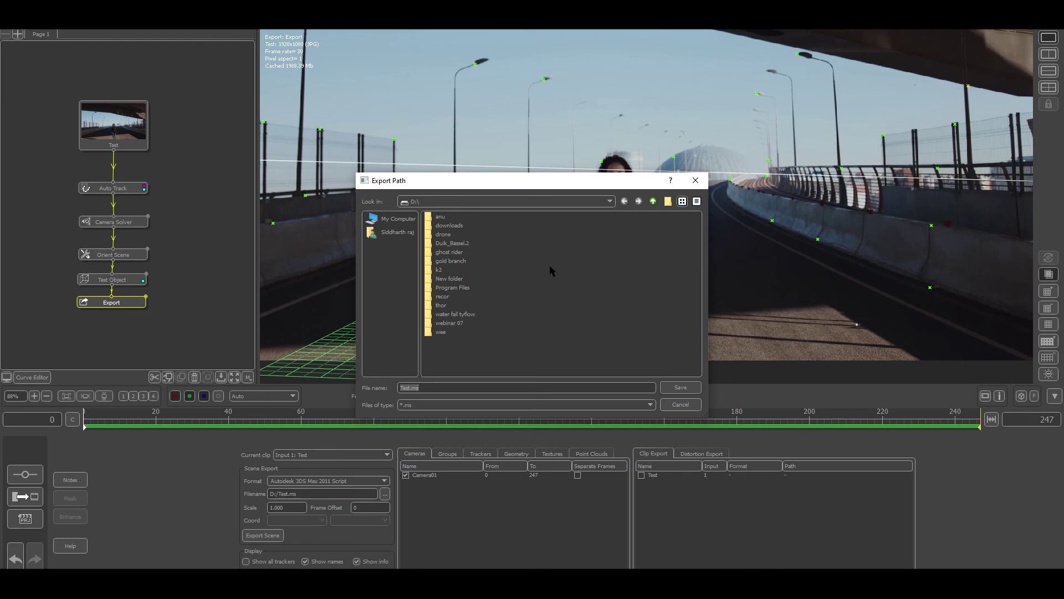
Browse to the D:\drone\matchmove folder and name the export file drone_track
left_click(391, 221)
double_click(439, 226)
double_click(445, 234)
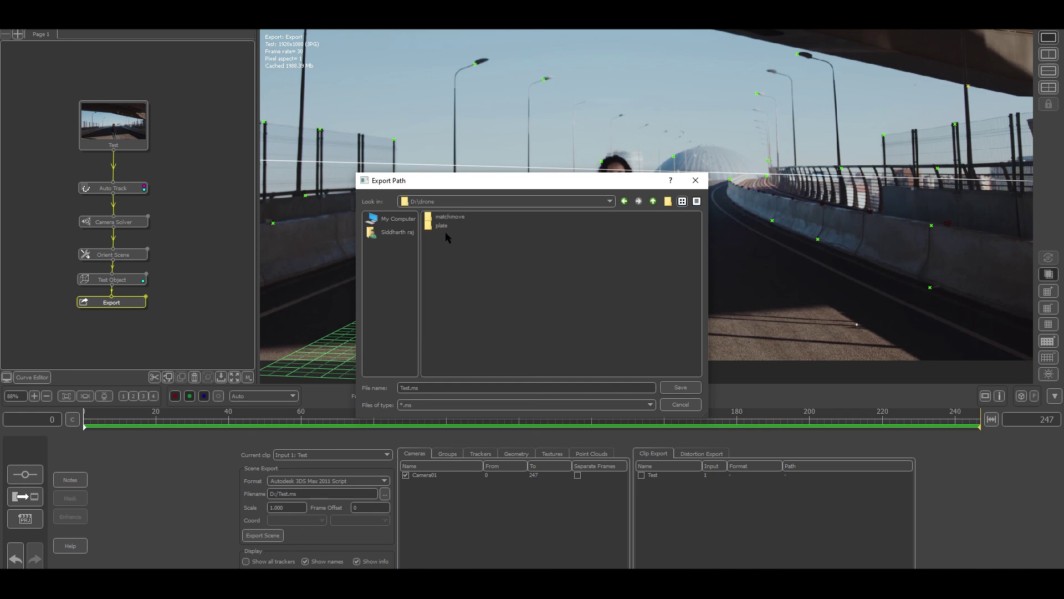
left_click(443, 227)
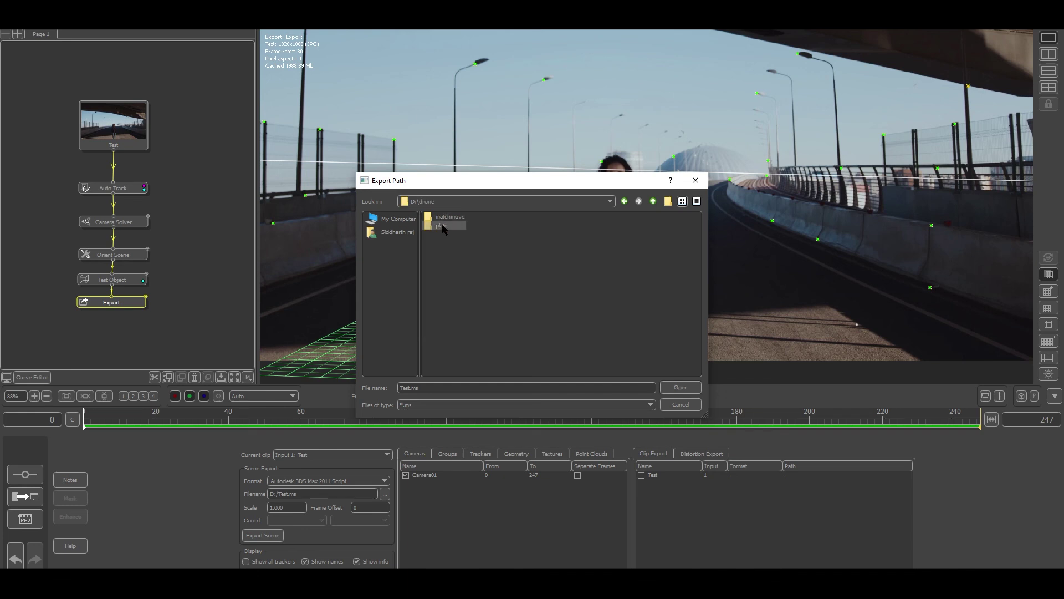
left_click(654, 202)
key("BackSpace")
key("BackSpace")
key("BackSpace")
type("drone_track")
Save the path as drone_track.ms, then export the scene at scale 10 and dismiss the success message
left_click(676, 390)
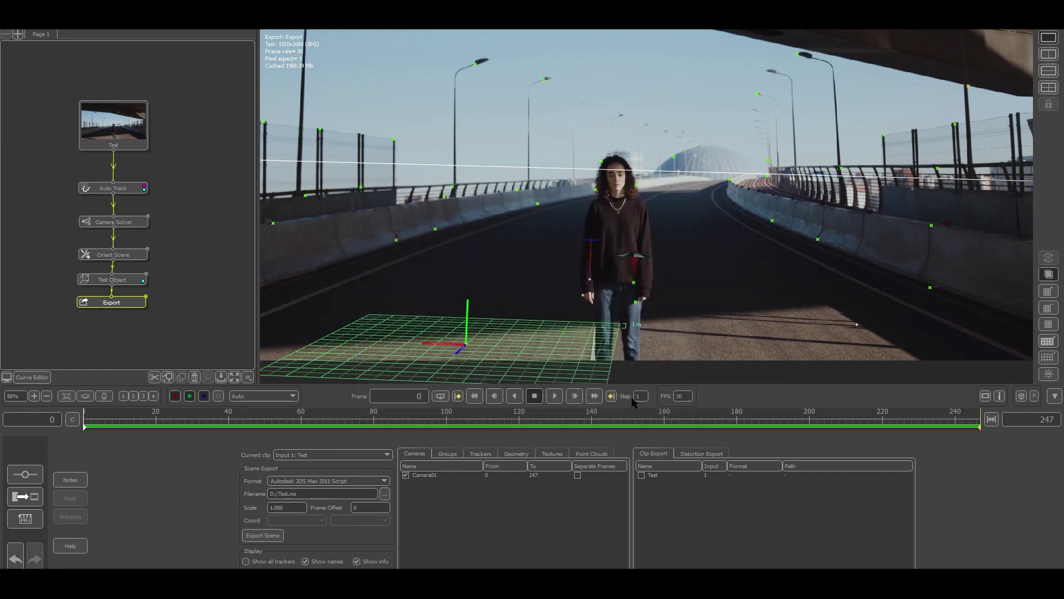
double_click(285, 507)
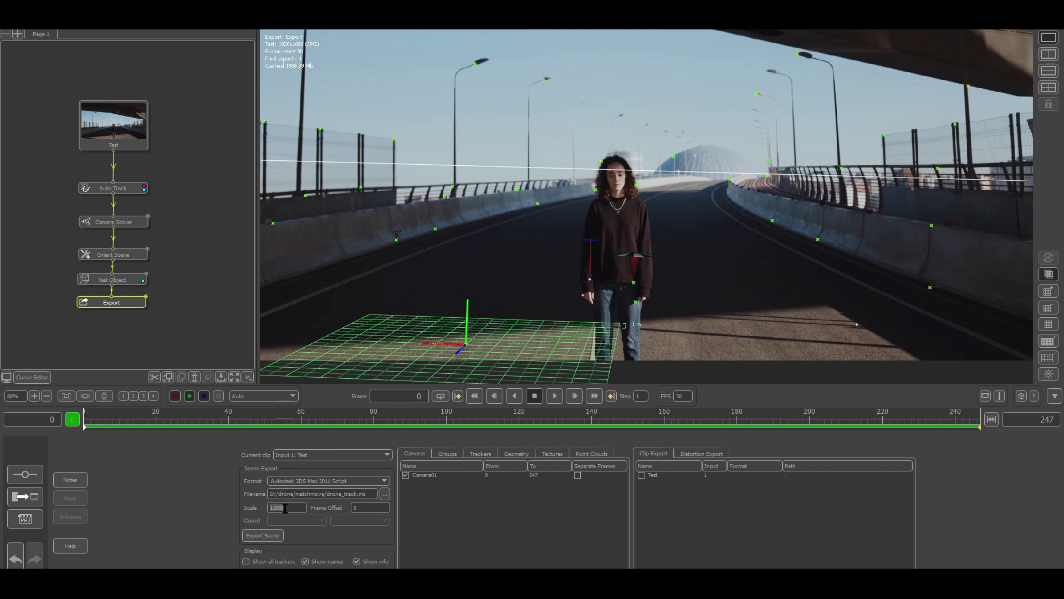
type("10")
left_click(273, 535)
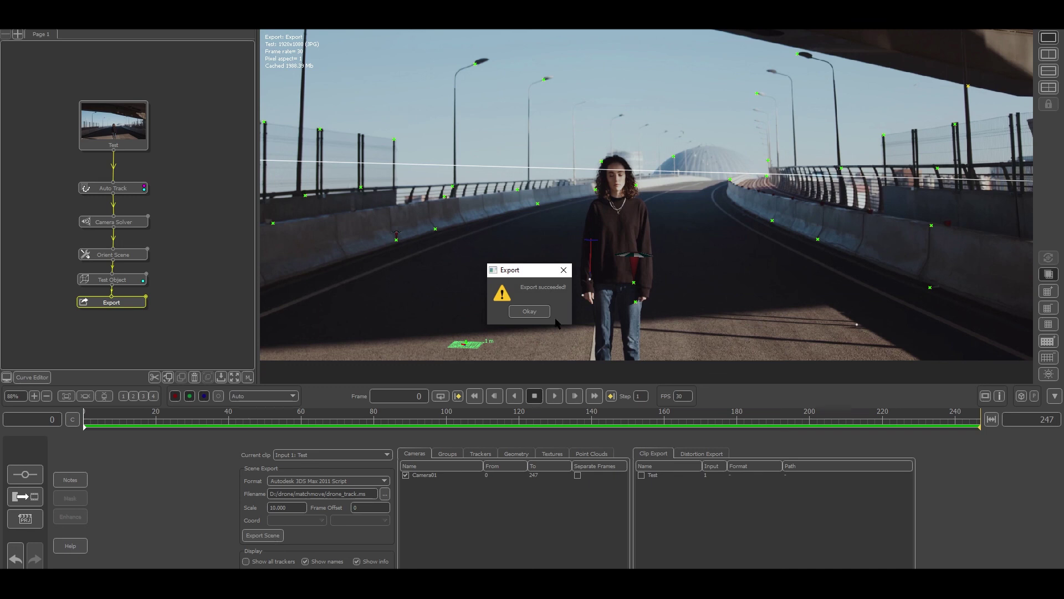
left_click(529, 312)
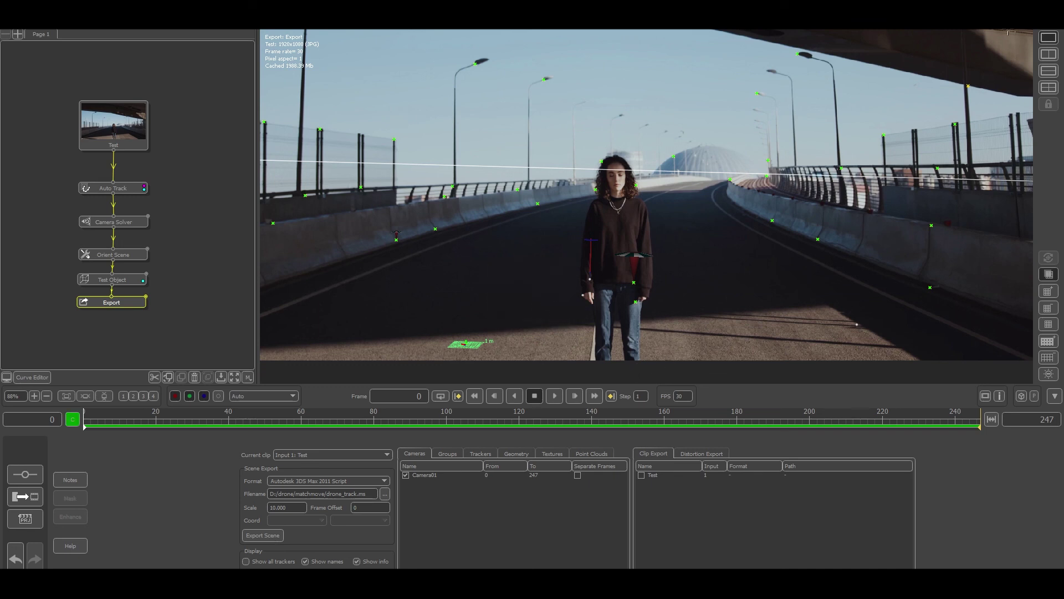